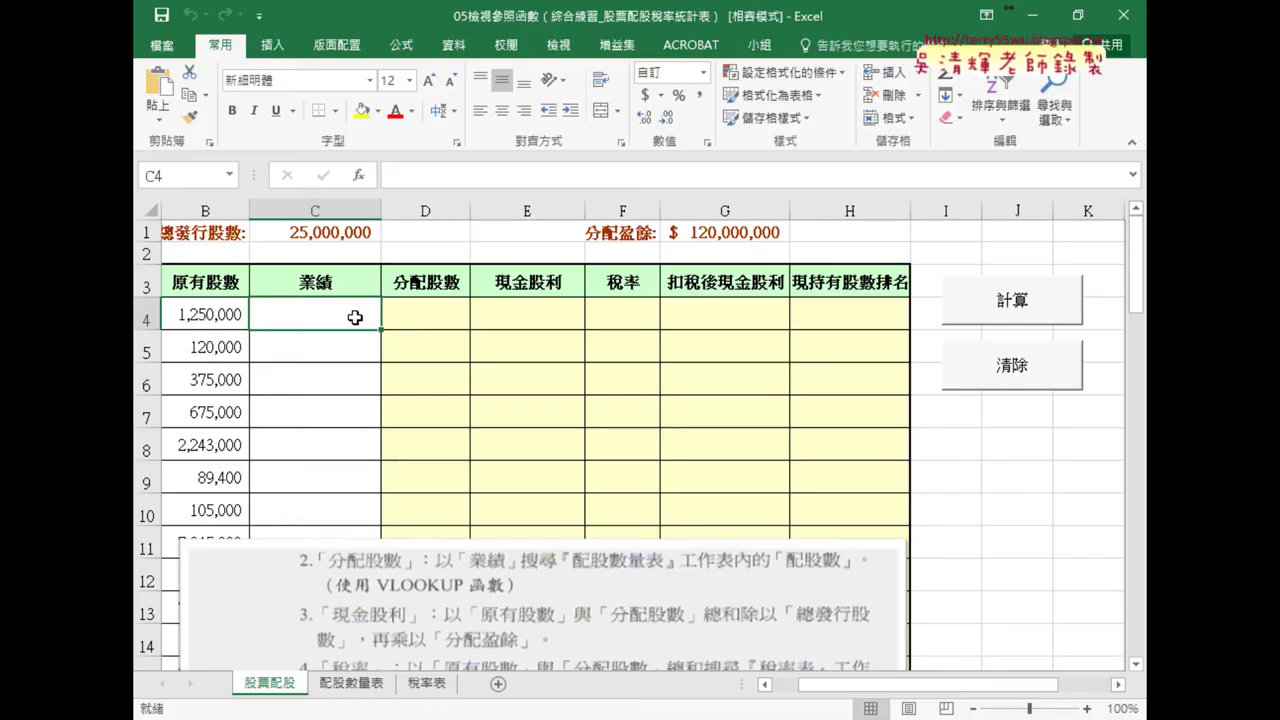
Step: Enter 890,000,000 as the earnings value in C4
{"action": "type", "text": "89"}
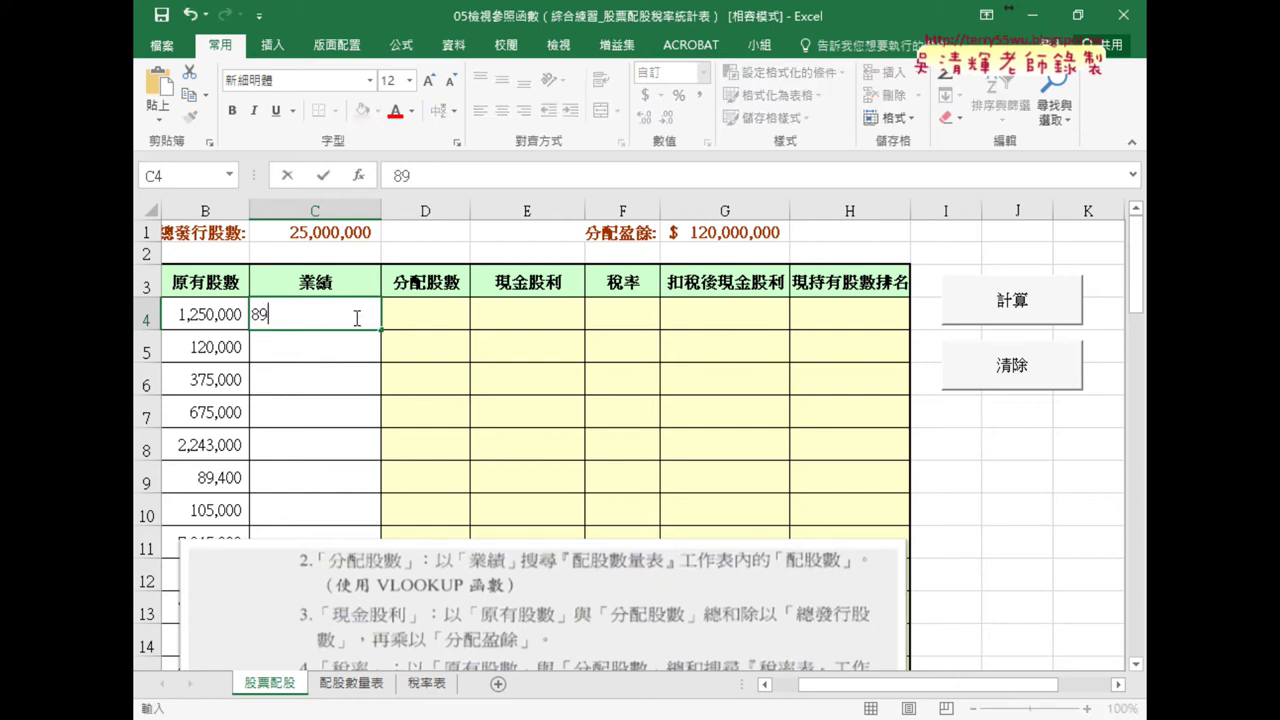
{"action": "type", "text": "0,000,000"}
{"action": "key", "text": "Return"}
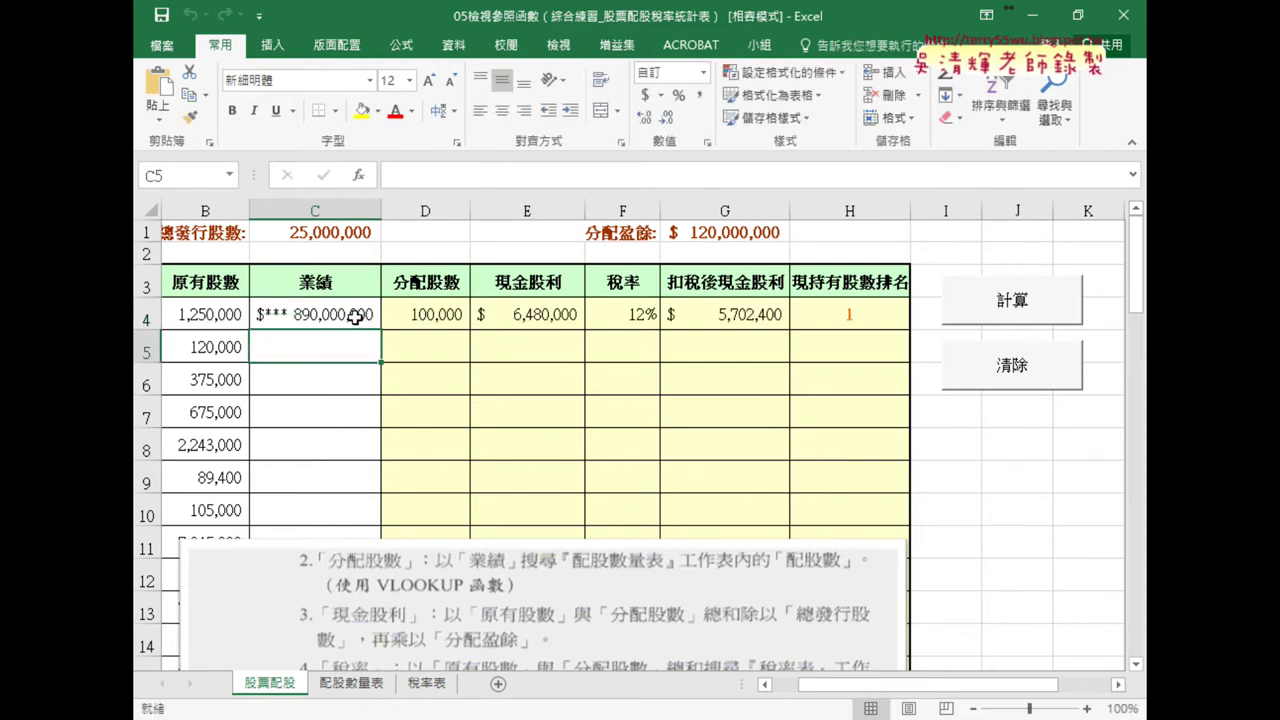
{"action": "left_click", "coordinate": [355, 316]}
Step: Inspect the macro-filled results in D4:H4, then start customizing Excel's commands
{"action": "left_click", "coordinate": [435, 318]}
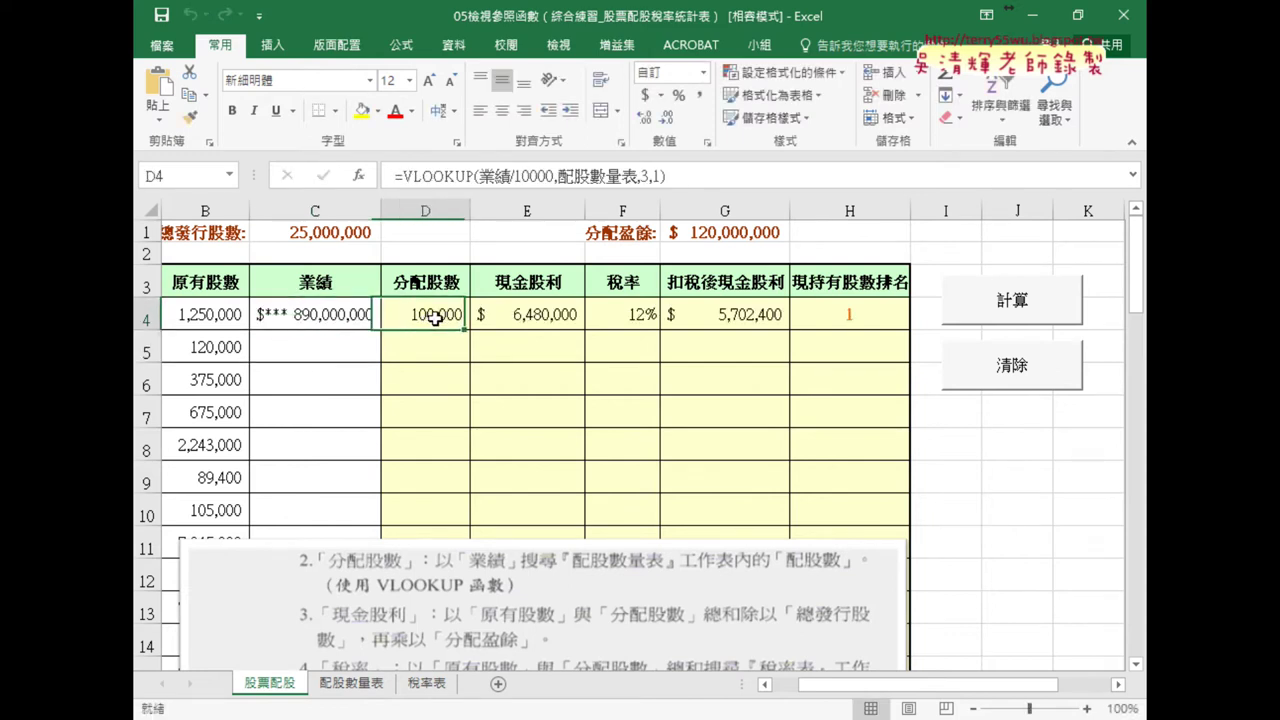
{"action": "left_click_drag", "start_coordinate": [435, 318], "coordinate": [850, 334]}
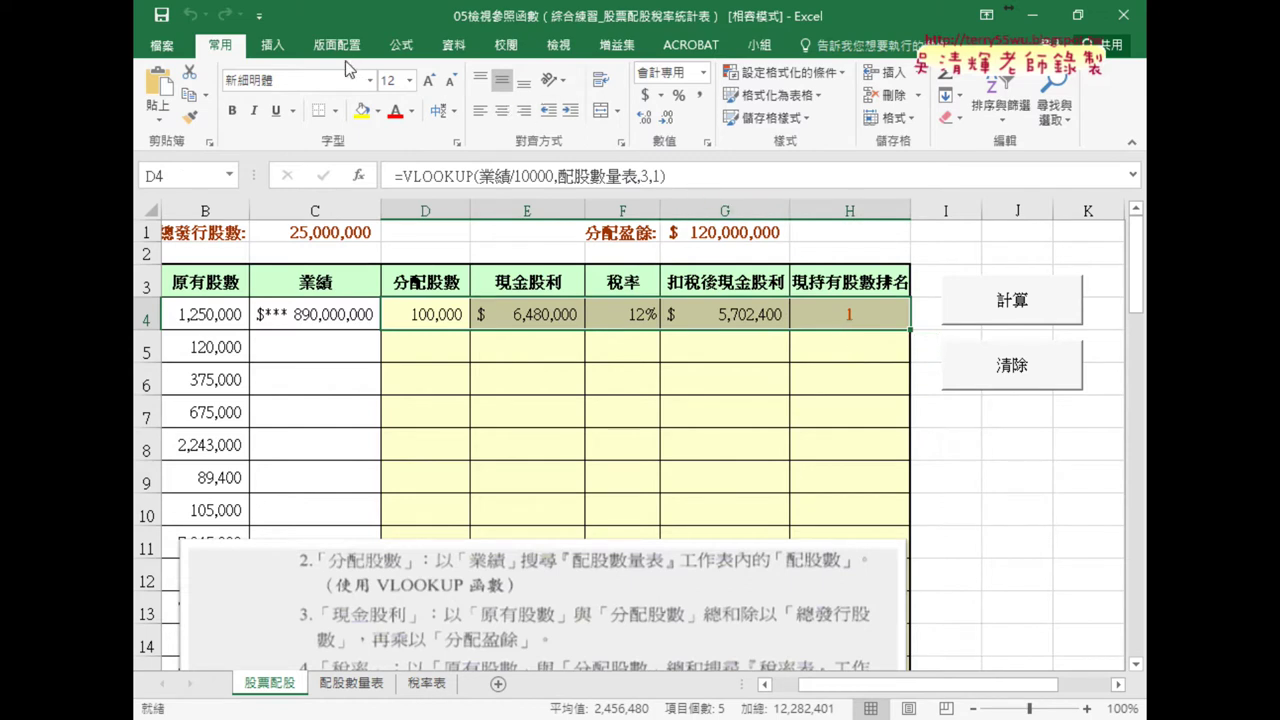
{"action": "left_click", "coordinate": [259, 15]}
Step: Enable the 開發人員 (Developer) tab on the ribbon through Customize Ribbon
{"action": "left_click", "coordinate": [305, 357]}
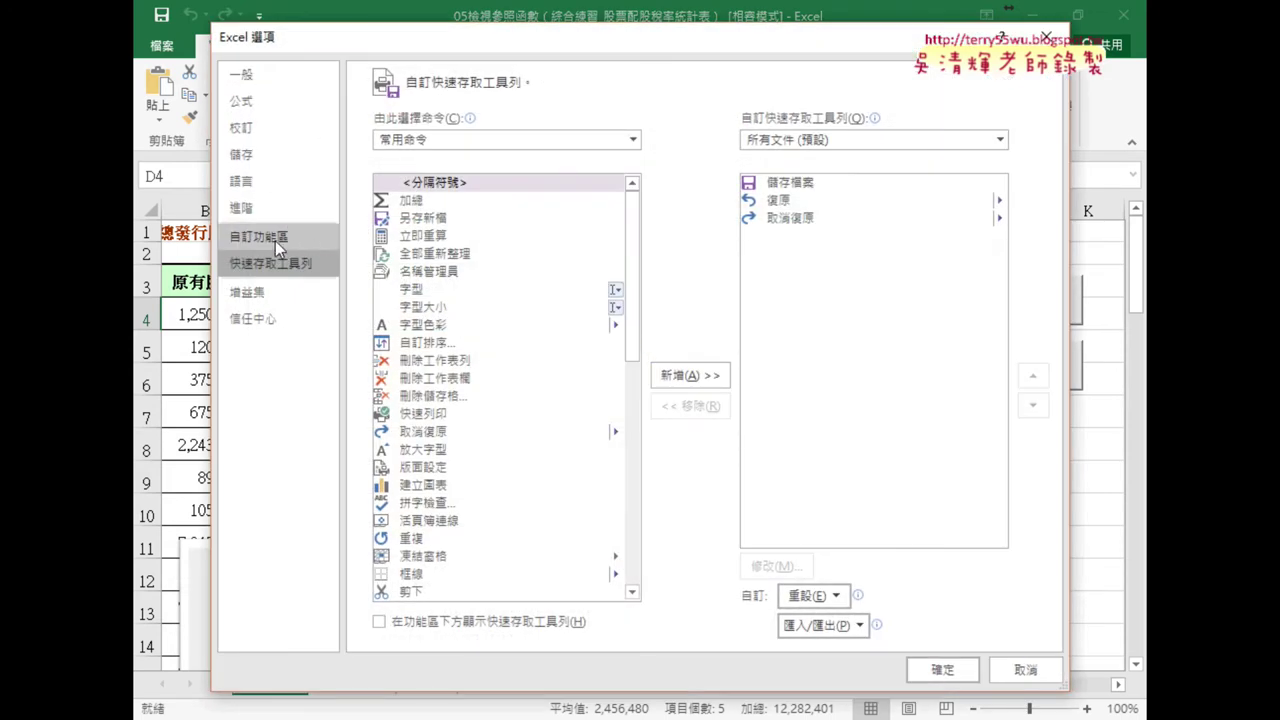
{"action": "left_click", "coordinate": [259, 236]}
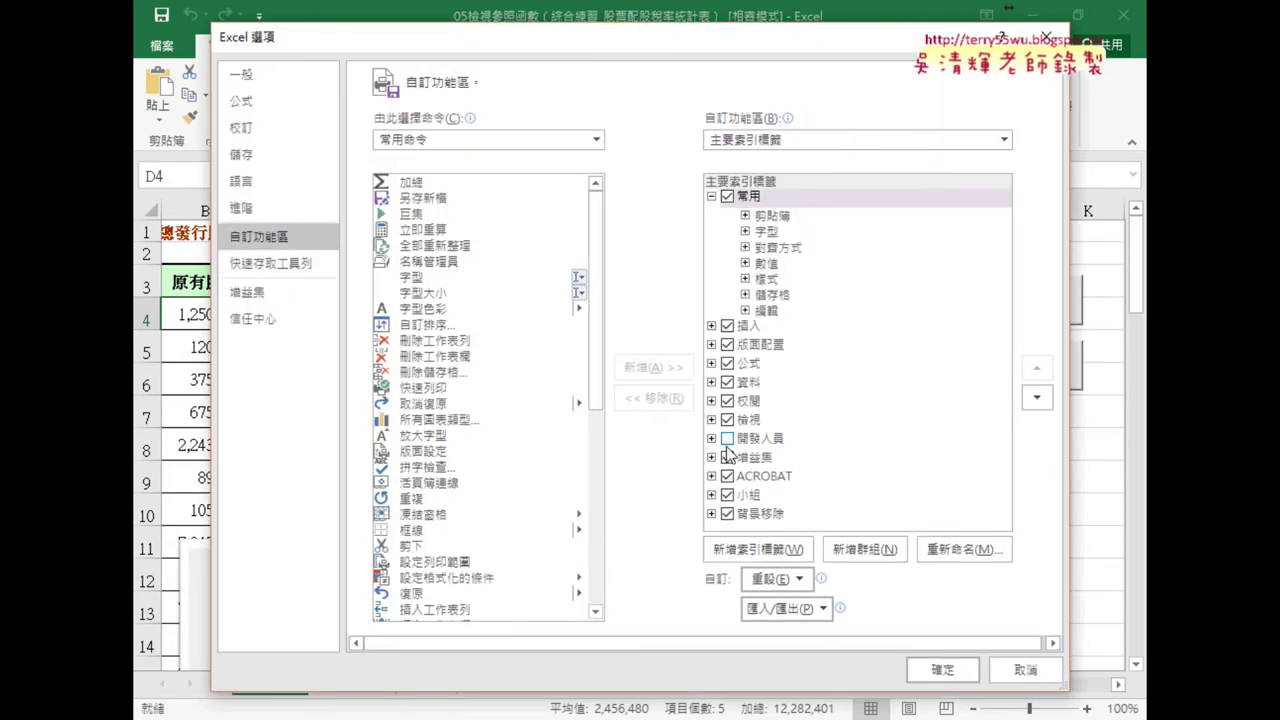
{"action": "left_click", "coordinate": [727, 438]}
{"action": "left_click", "coordinate": [942, 669]}
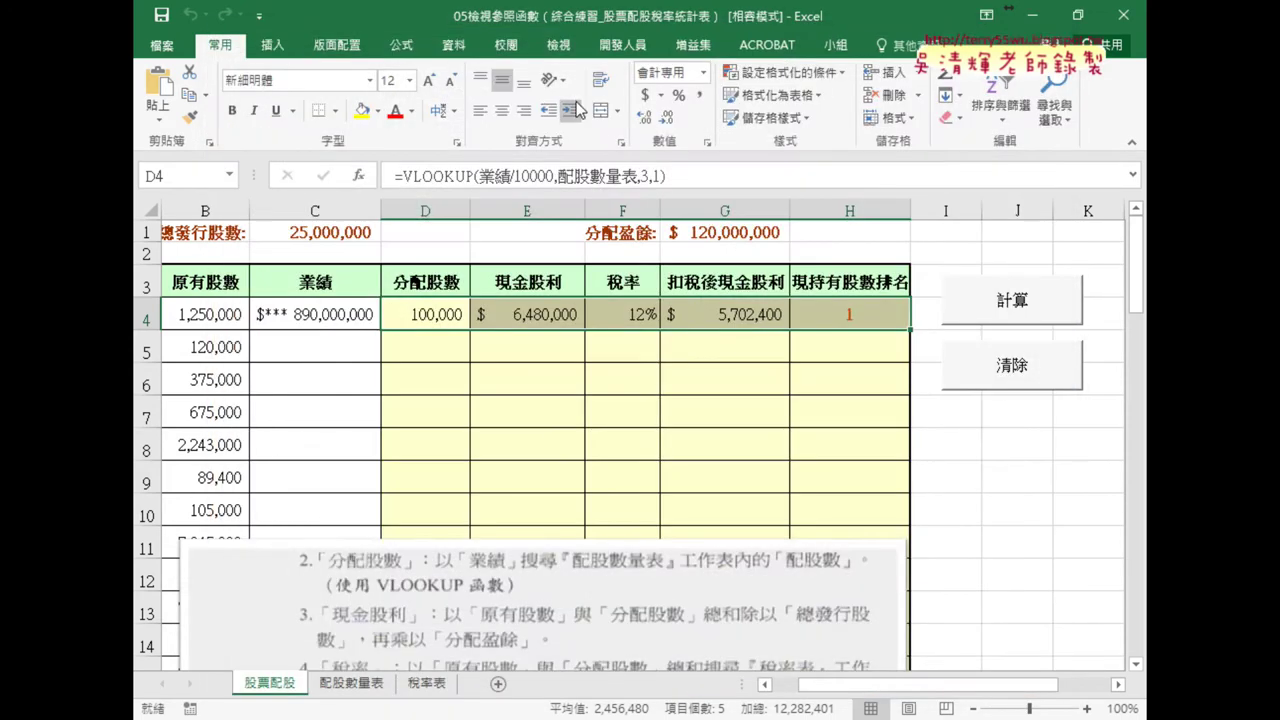
Step: Open the Visual Basic editor and close the leftover code windows, including 工作表9 and Module1
{"action": "left_click", "coordinate": [623, 45]}
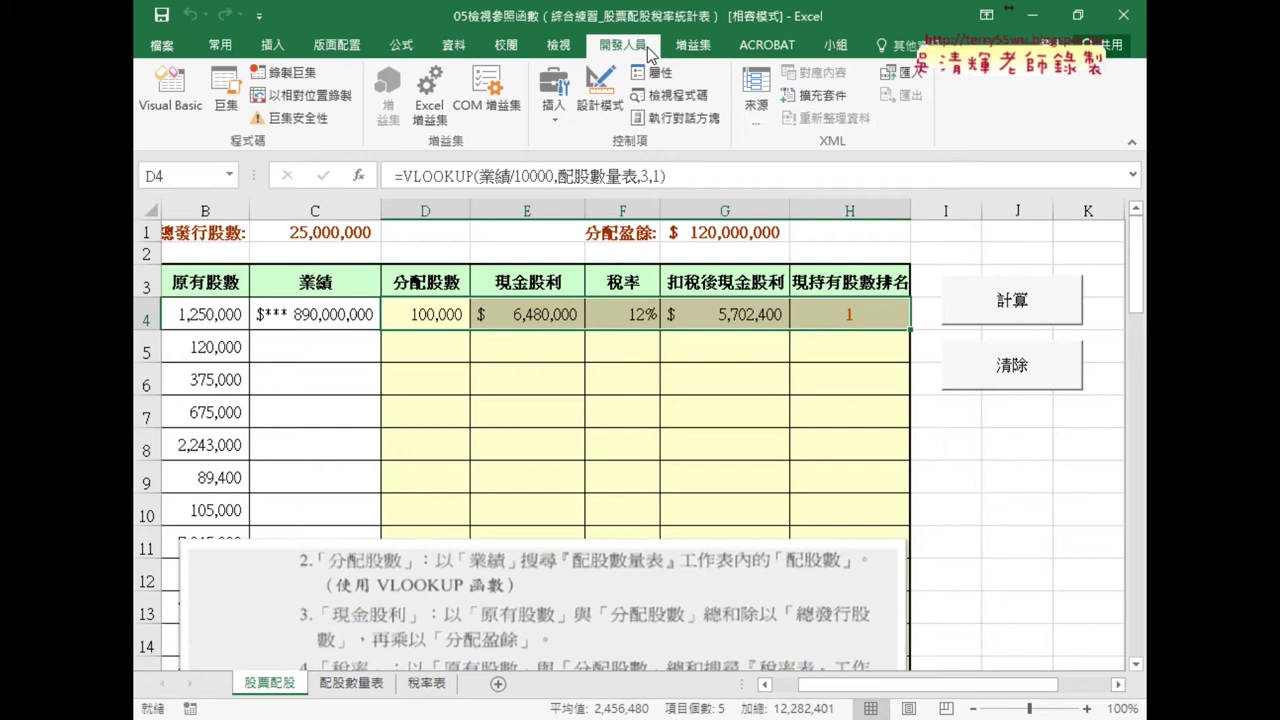
{"action": "left_click", "coordinate": [172, 90]}
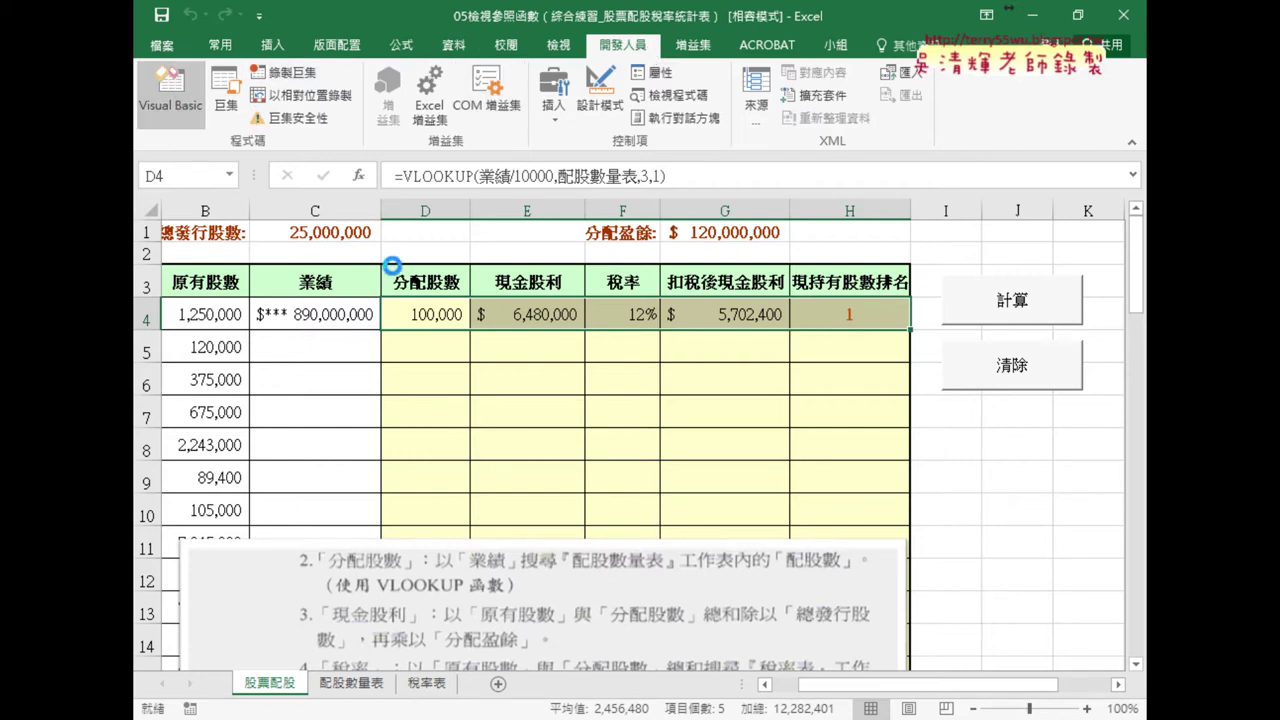
{"action": "left_click", "coordinate": [1026, 231]}
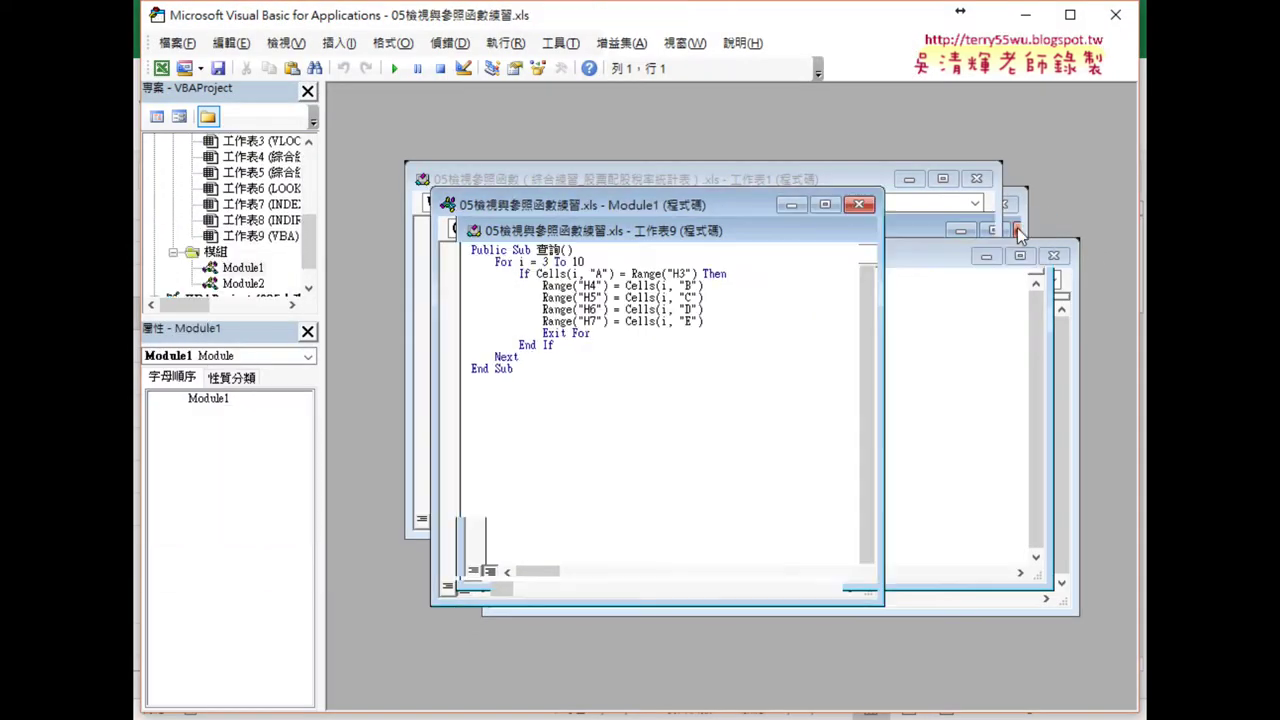
{"action": "left_click", "coordinate": [976, 179]}
{"action": "left_click", "coordinate": [1053, 255]}
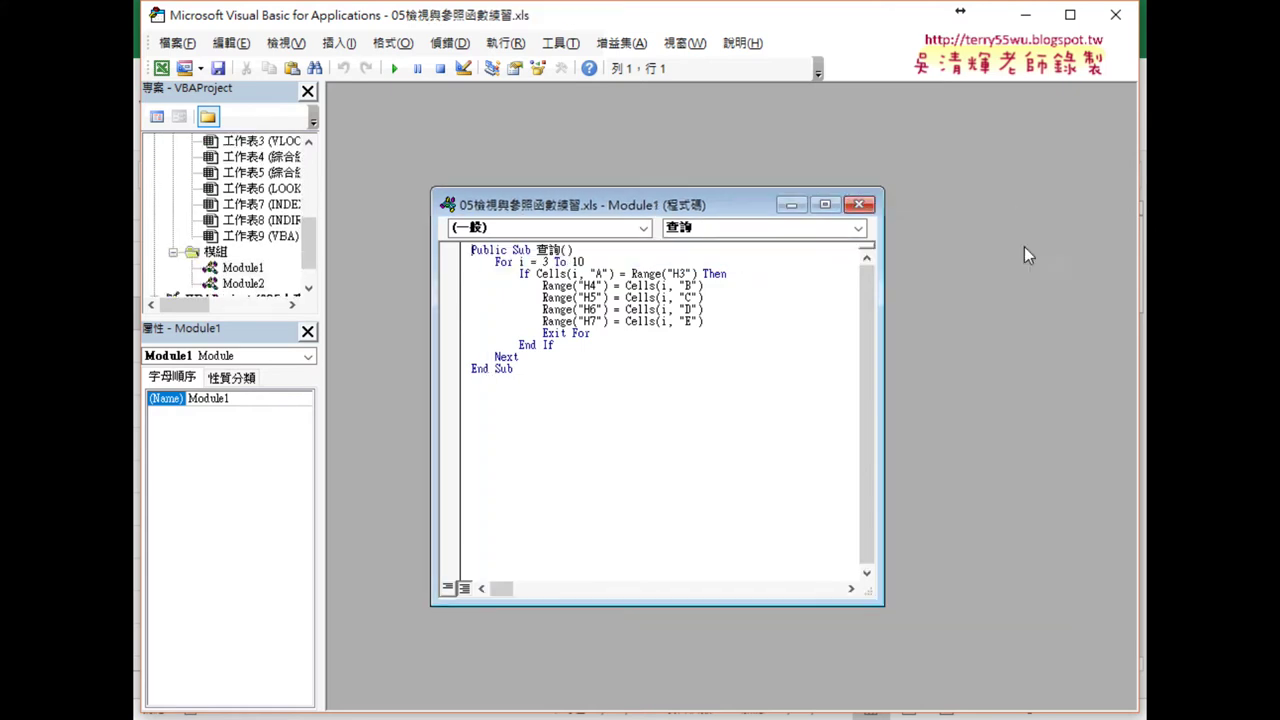
{"action": "left_click", "coordinate": [861, 205]}
Step: Shrink the editor beside the workbook and select the 股票配股 worksheet in the project
{"action": "left_click_drag", "start_coordinate": [537, 18], "coordinate": [726, 113]}
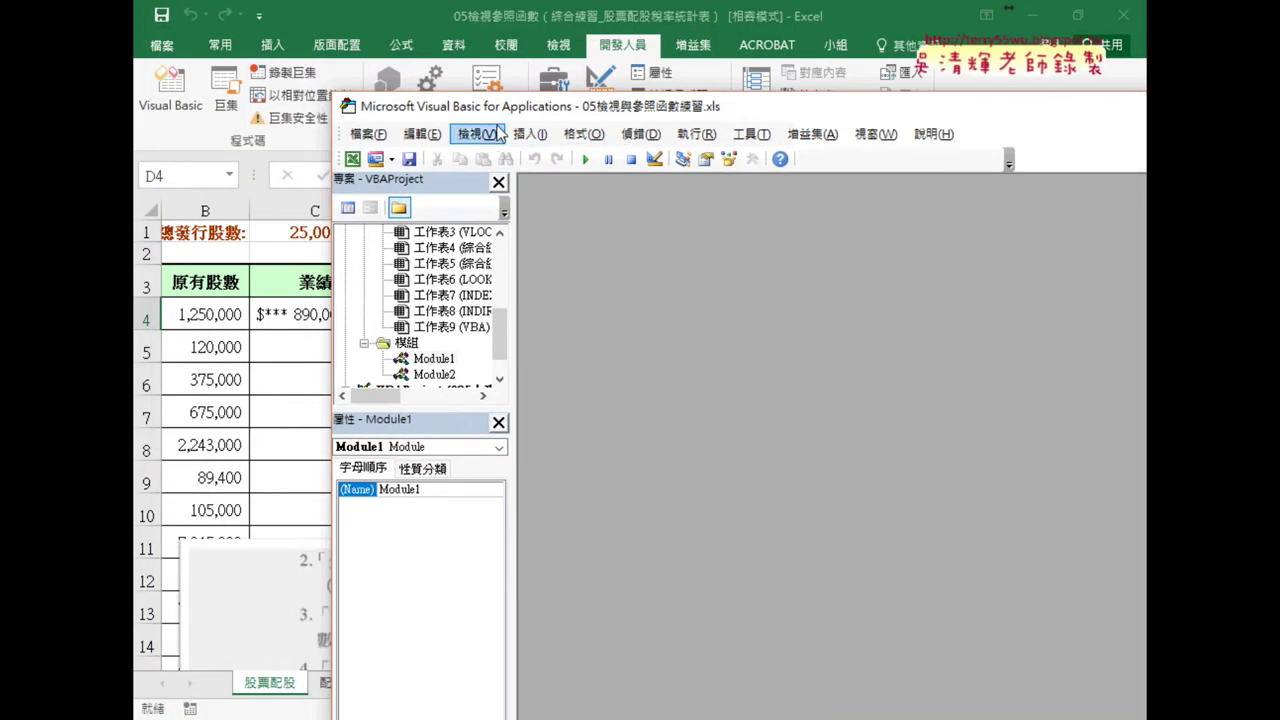
{"action": "left_click_drag", "start_coordinate": [504, 97], "coordinate": [514, 23]}
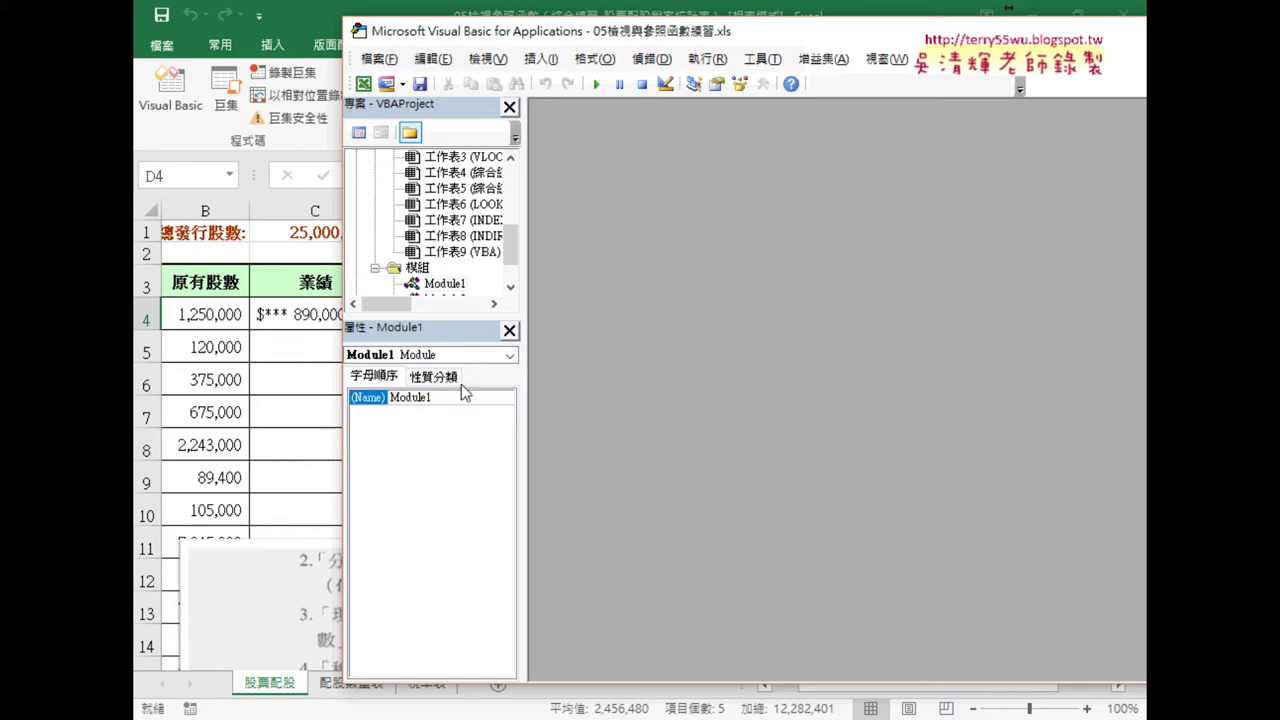
{"action": "mouse_move", "coordinate": [512, 258]}
{"action": "left_mouse_down"}
{"action": "mouse_move", "coordinate": [513, 272]}
{"action": "mouse_move", "coordinate": [578, 254]}
{"action": "mouse_move", "coordinate": [573, 224]}
{"action": "left_mouse_up"}
{"action": "scroll", "coordinate": [573, 228], "scroll_direction": "up", "scroll_amount": 3}
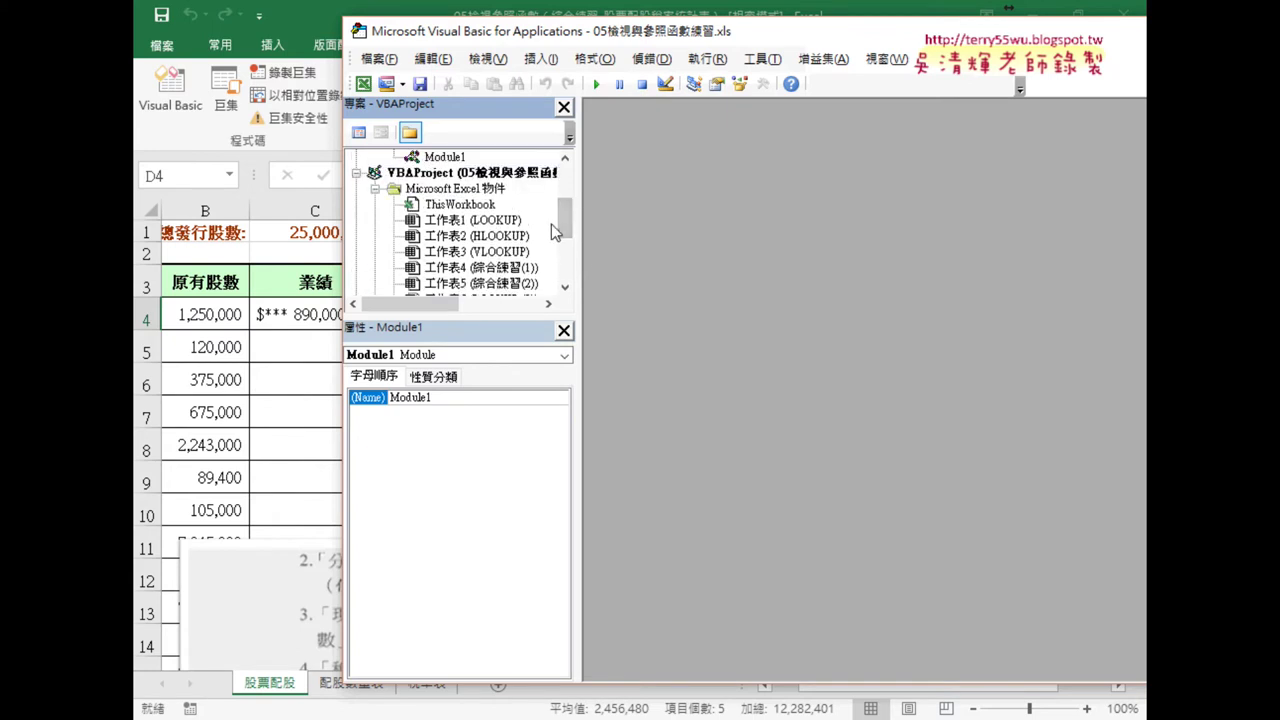
{"action": "left_click_drag", "start_coordinate": [566, 228], "coordinate": [566, 178]}
{"action": "left_click", "coordinate": [483, 204]}
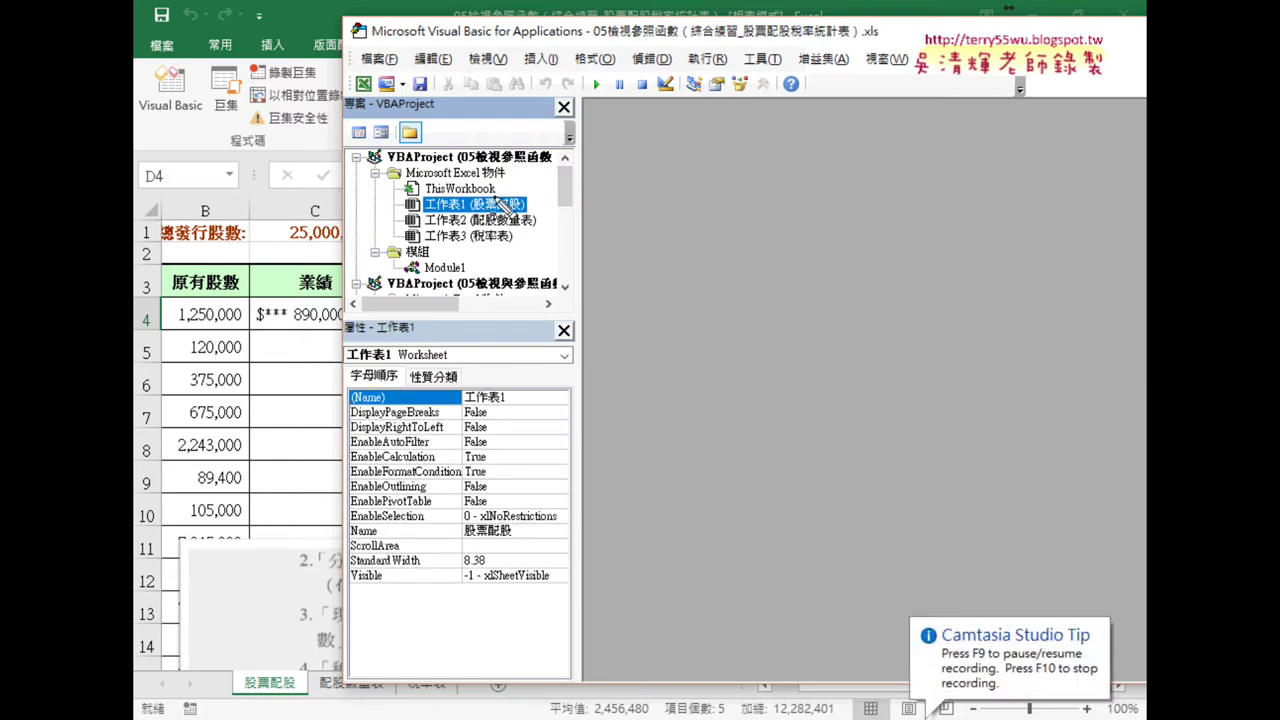
{"action": "left_click_drag", "start_coordinate": [445, 218], "coordinate": [537, 228]}
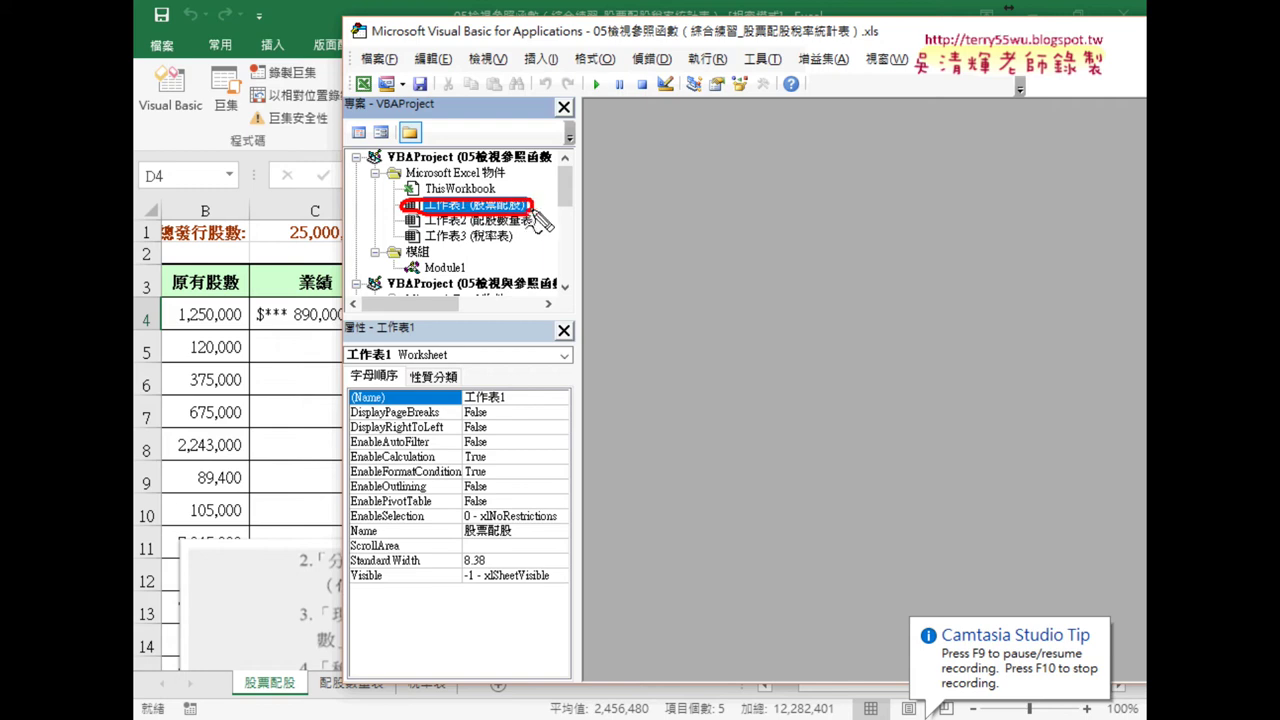
Step: Open the 股票配股 sheet's code maximized and show its Worksheet_Change procedure
{"action": "double_click", "coordinate": [496, 206]}
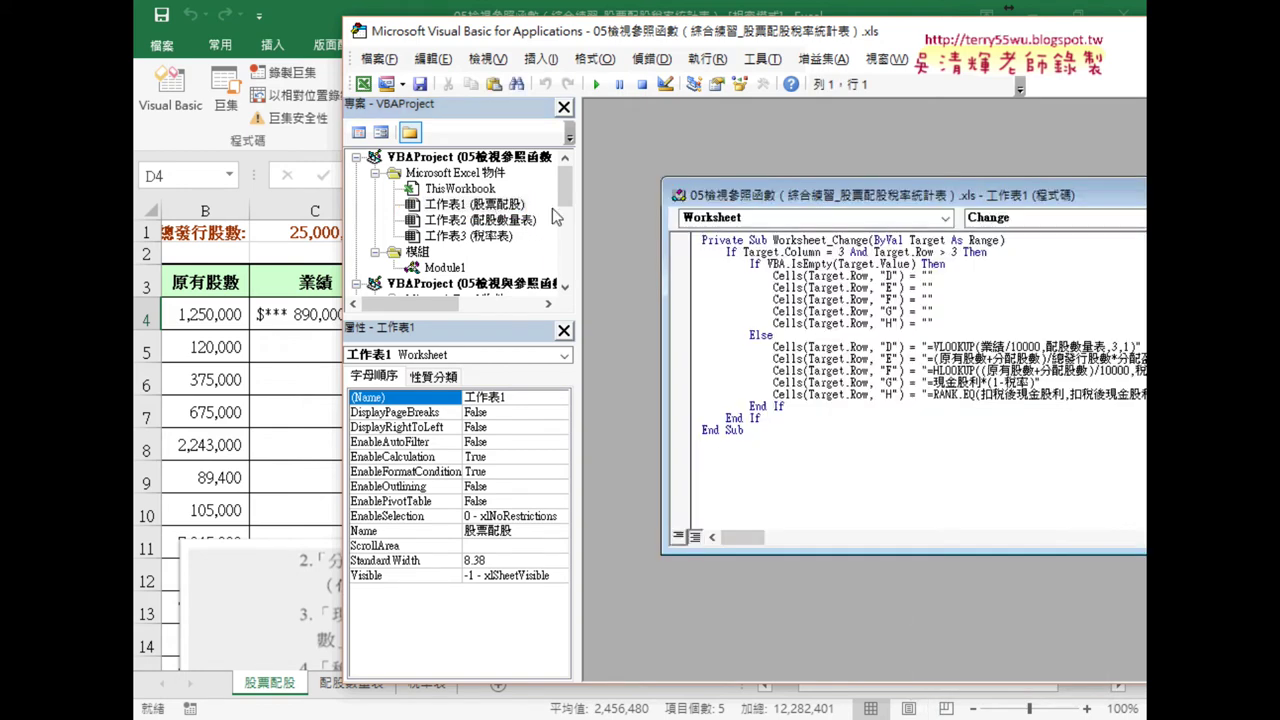
{"action": "double_click", "coordinate": [756, 195]}
{"action": "left_click", "coordinate": [643, 115]}
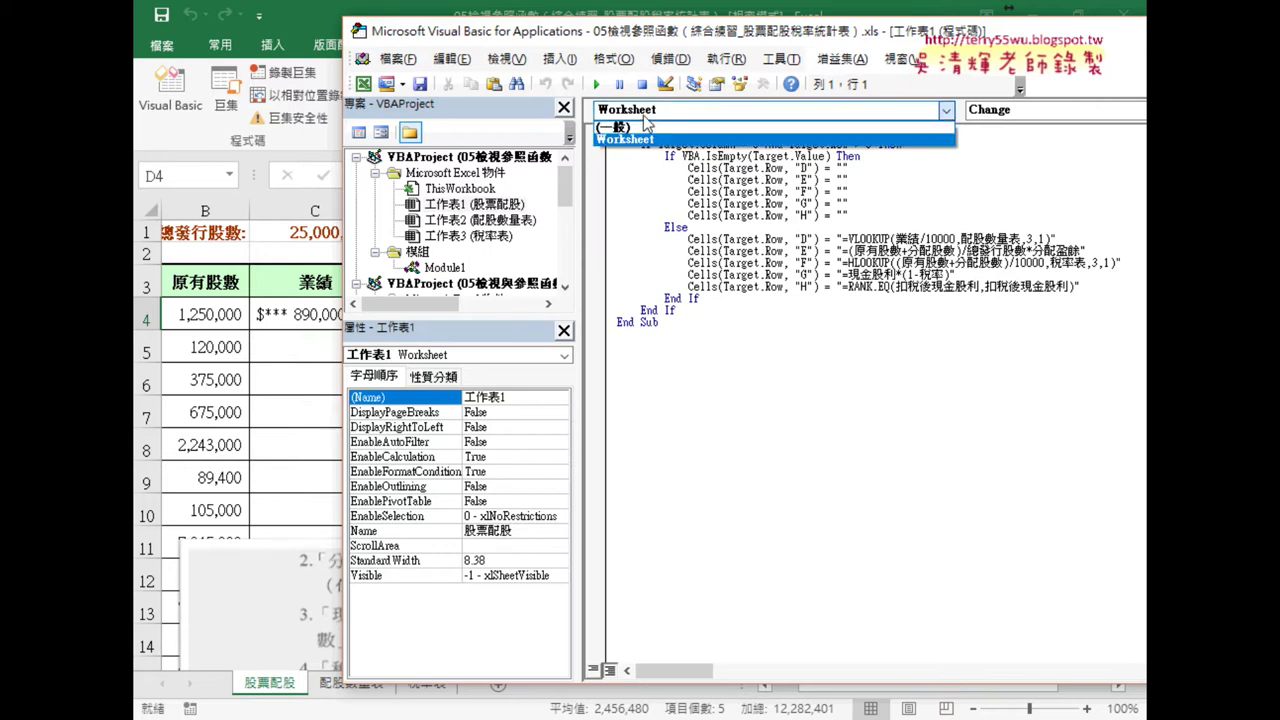
{"action": "left_click", "coordinate": [645, 130]}
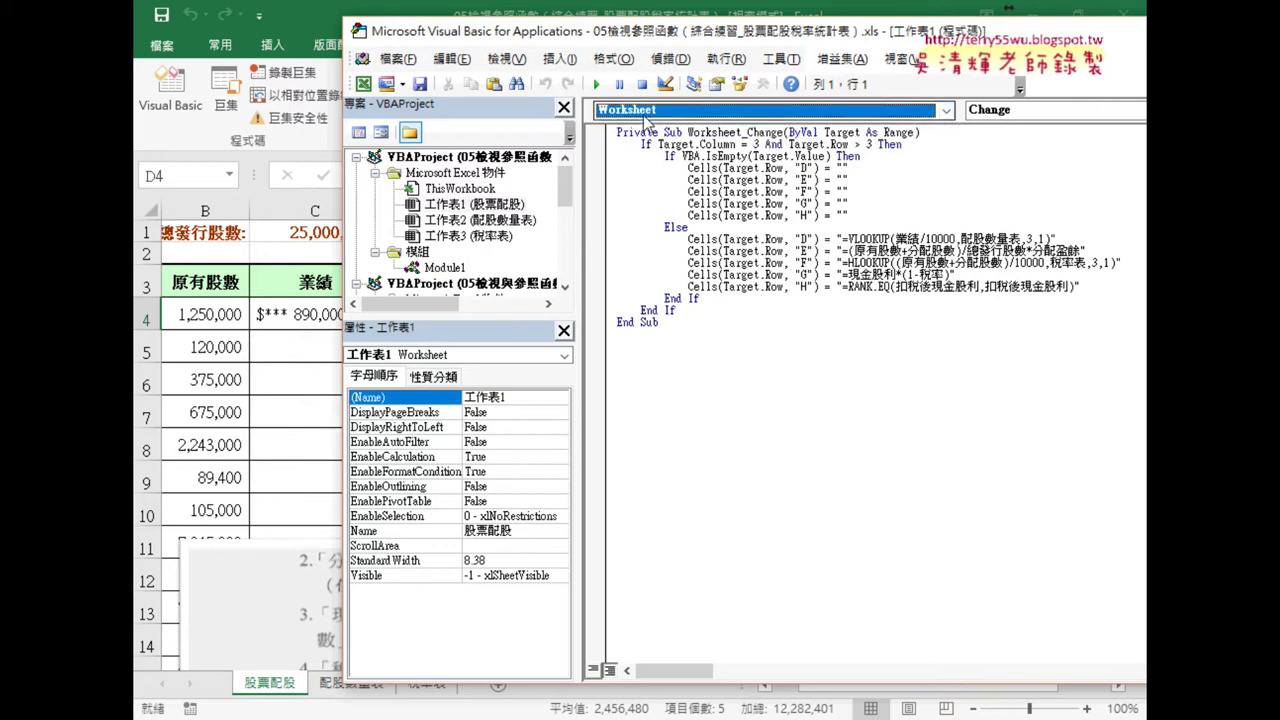
{"action": "left_click", "coordinate": [1034, 110]}
{"action": "left_click", "coordinate": [1008, 190]}
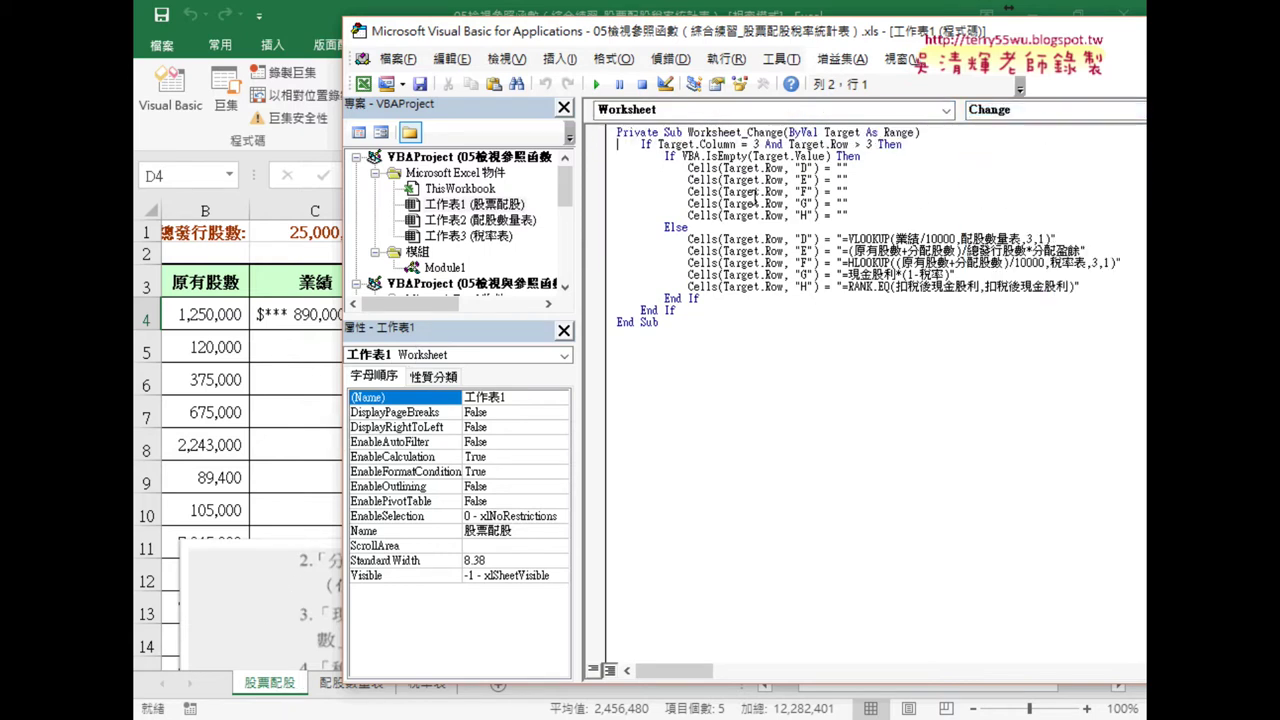
{"action": "left_click_drag", "start_coordinate": [577, 196], "coordinate": [518, 207]}
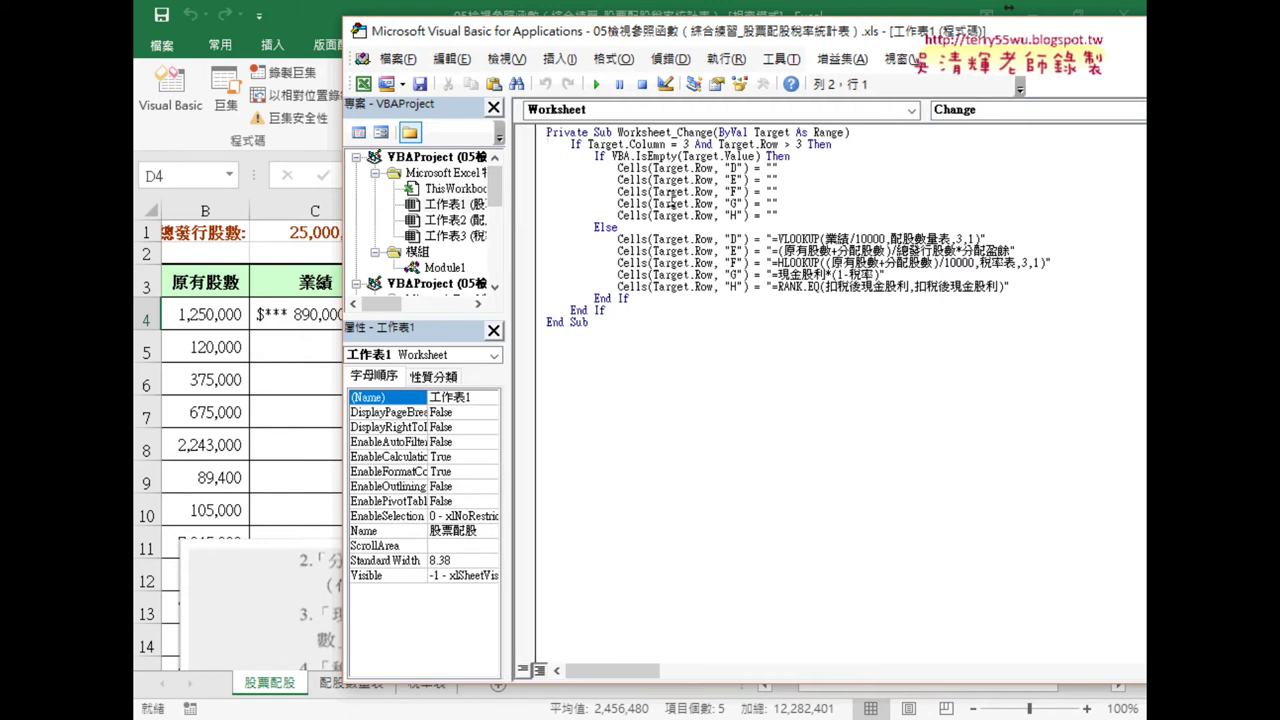
{"action": "left_click_drag", "start_coordinate": [617, 132], "coordinate": [791, 132]}
{"action": "left_click", "coordinate": [683, 132]}
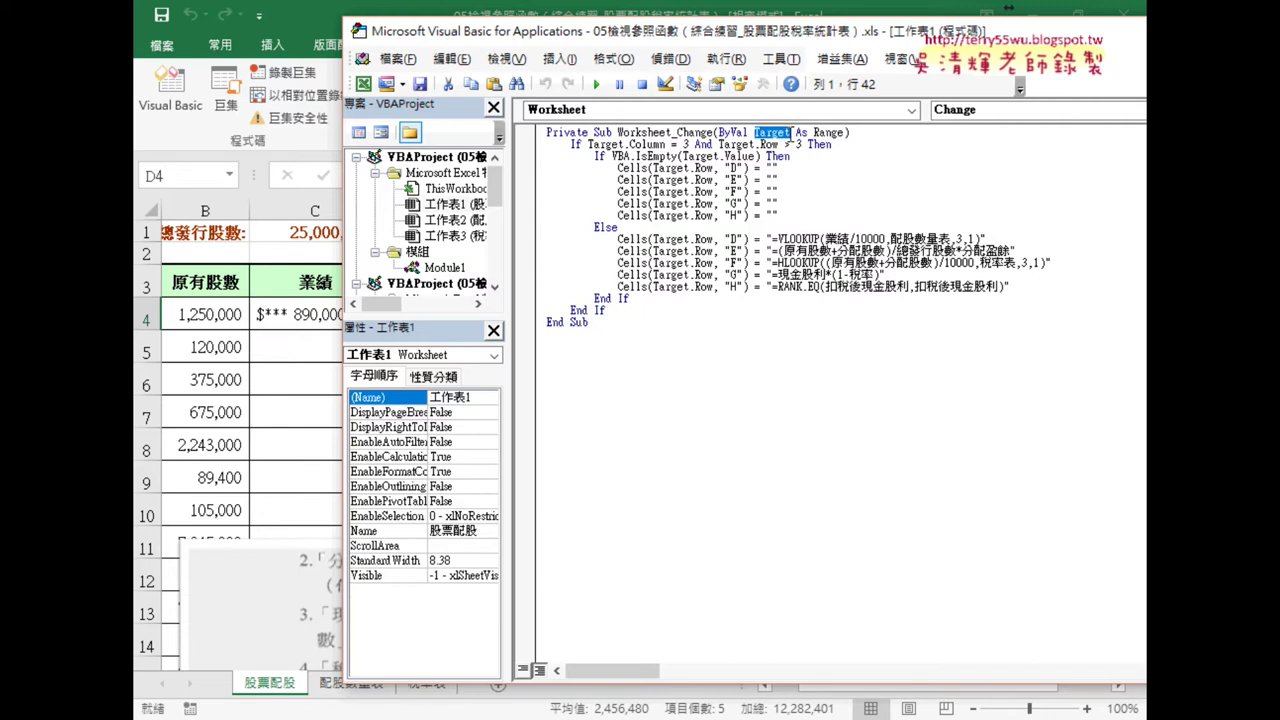
Step: Explain the trigger condition: Target.Column = 3 (column C, 業績) And Target.Row > 3
{"action": "left_click_drag", "start_coordinate": [590, 144], "coordinate": [668, 144]}
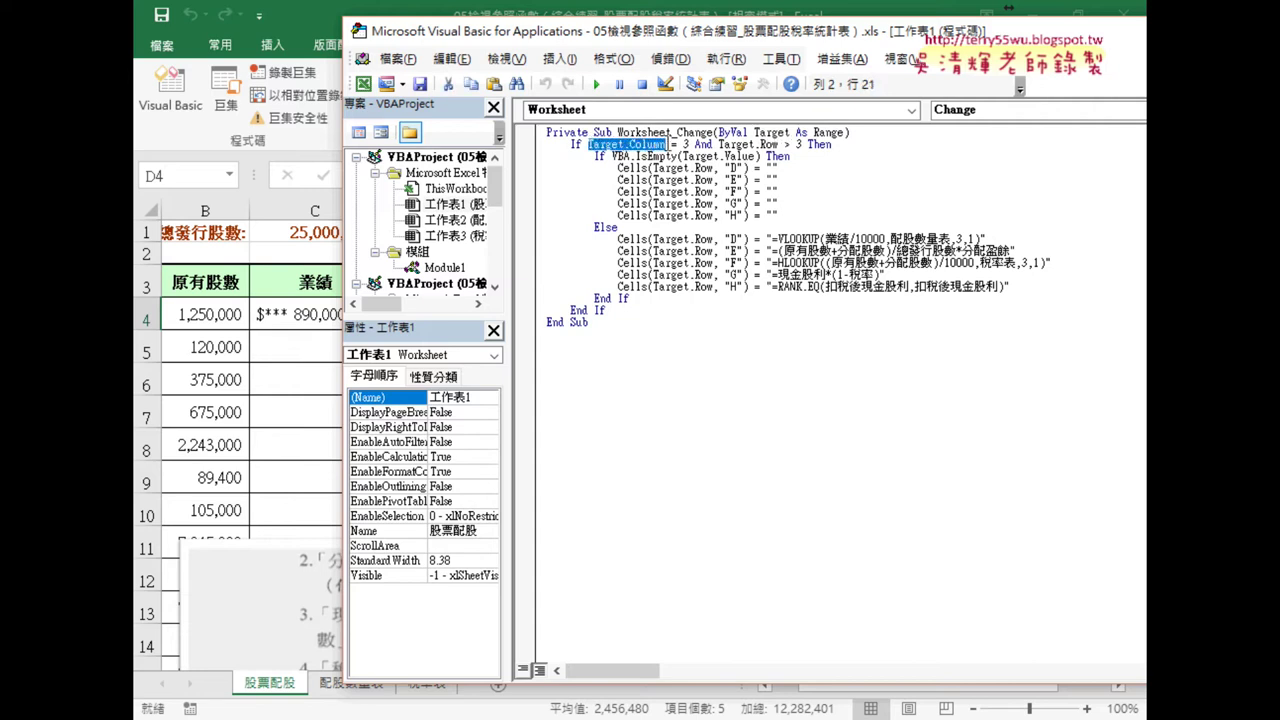
{"action": "left_click_drag", "start_coordinate": [688, 144], "coordinate": [670, 144]}
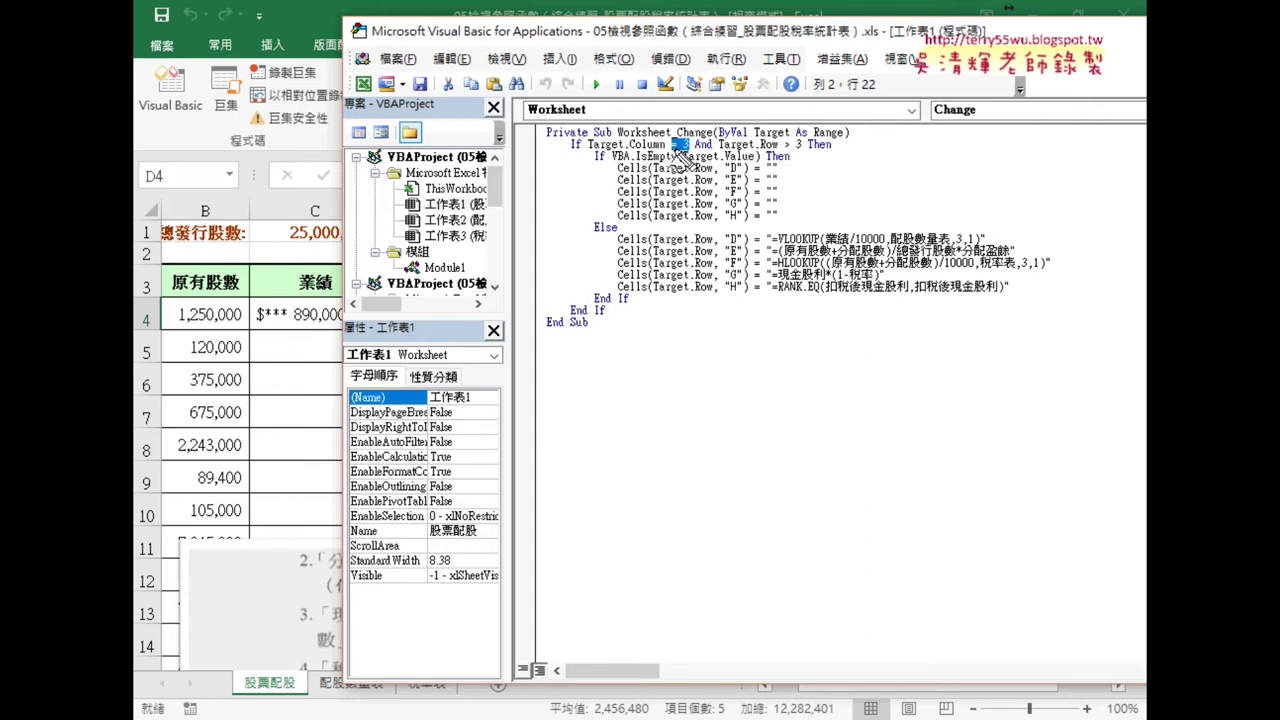
{"action": "left_click_drag", "start_coordinate": [568, 152], "coordinate": [665, 149]}
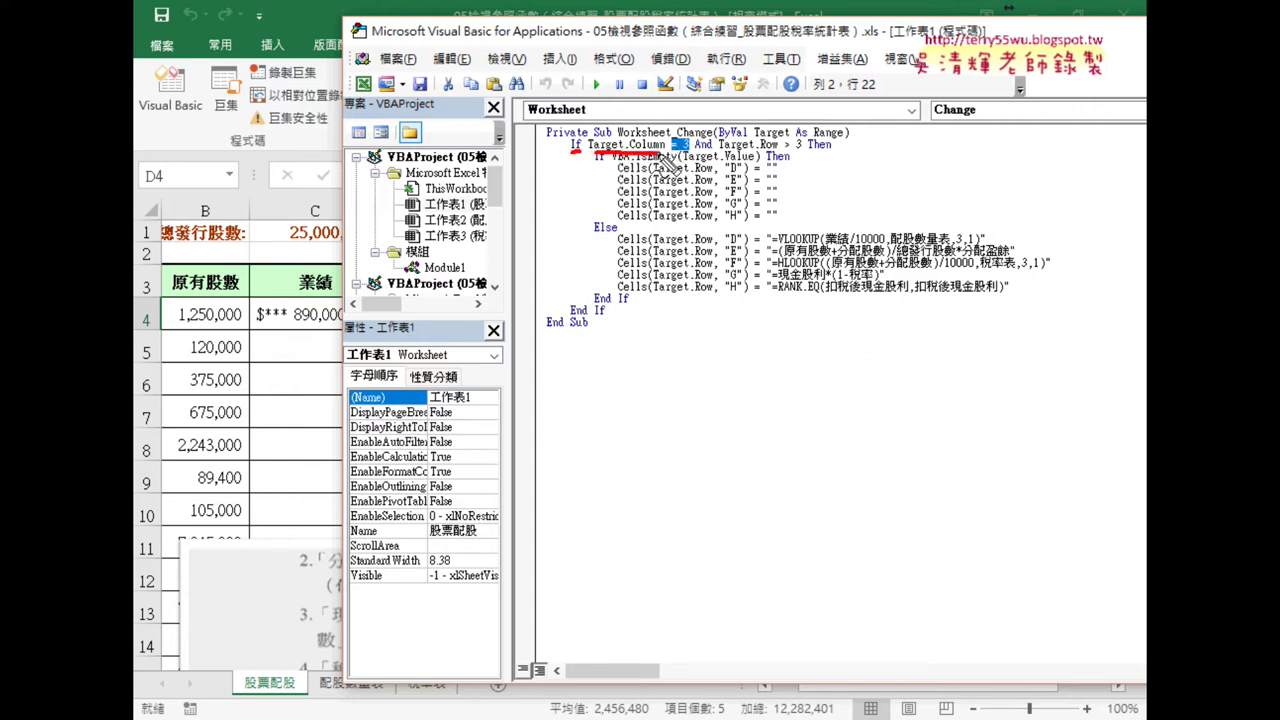
{"action": "left_click_drag", "start_coordinate": [300, 222], "coordinate": [326, 226]}
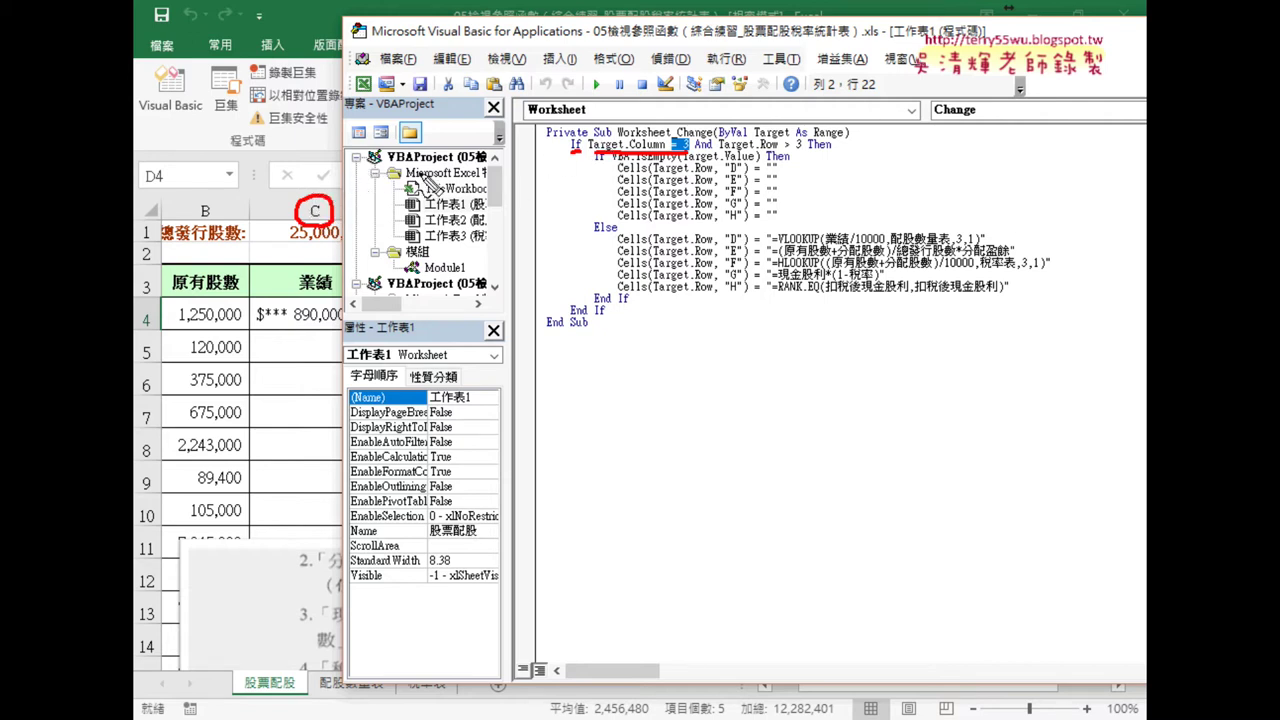
{"action": "mouse_move", "coordinate": [660, 97]}
{"action": "left_mouse_down"}
{"action": "mouse_move", "coordinate": [682, 114]}
{"action": "mouse_move", "coordinate": [688, 100]}
{"action": "left_mouse_up"}
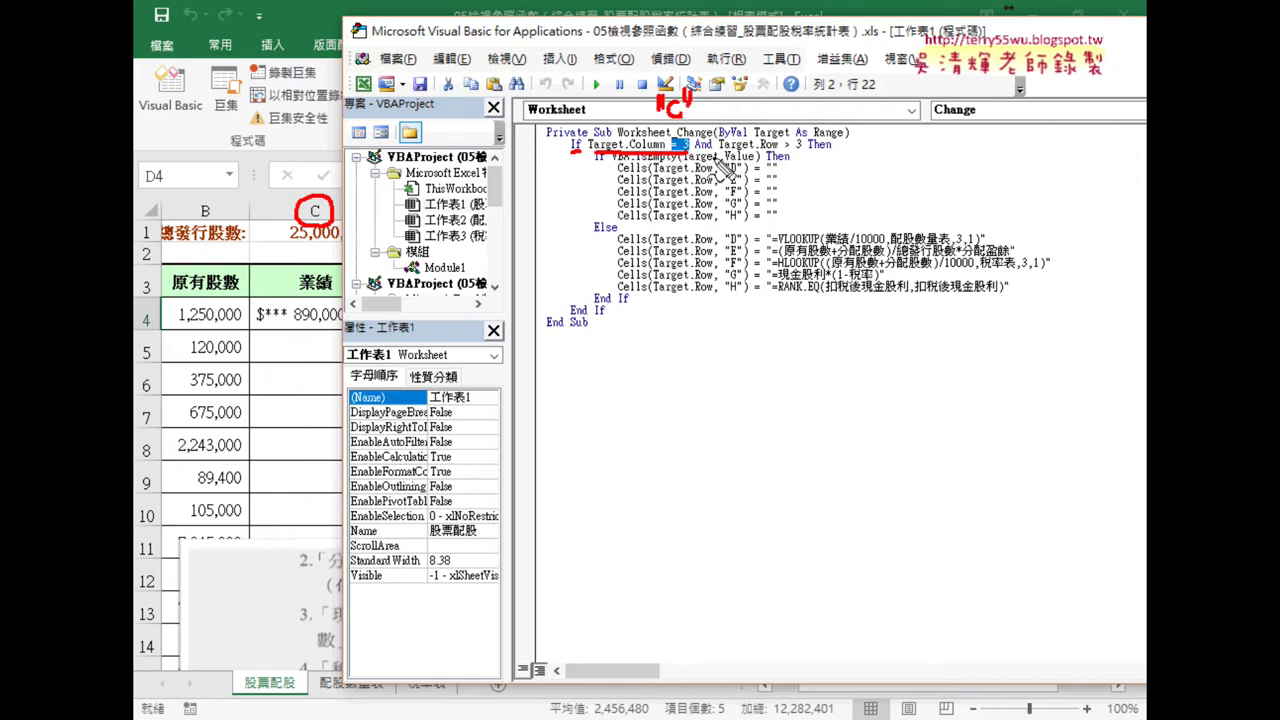
{"action": "left_click_drag", "start_coordinate": [697, 152], "coordinate": [712, 151]}
{"action": "mouse_move", "coordinate": [298, 294]}
{"action": "left_mouse_down"}
{"action": "mouse_move", "coordinate": [338, 292]}
{"action": "mouse_move", "coordinate": [318, 382]}
{"action": "mouse_move", "coordinate": [336, 362]}
{"action": "left_mouse_up"}
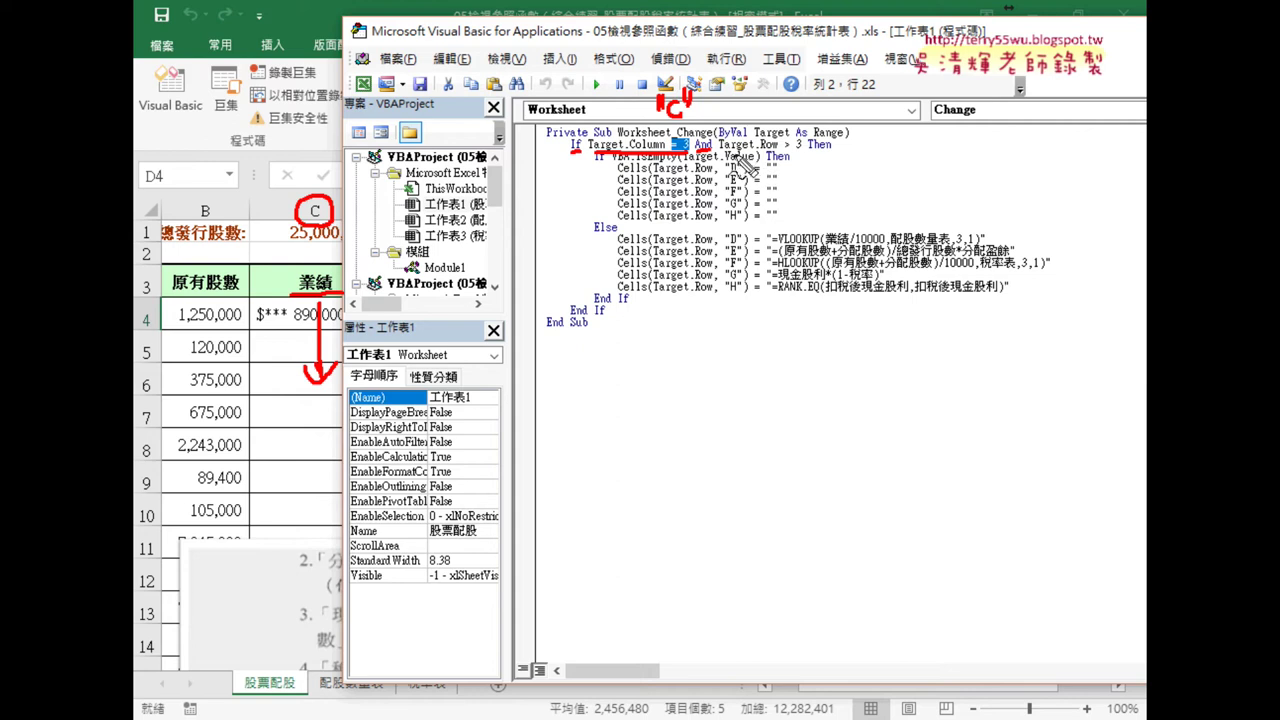
{"action": "left_click_drag", "start_coordinate": [718, 152], "coordinate": [777, 152]}
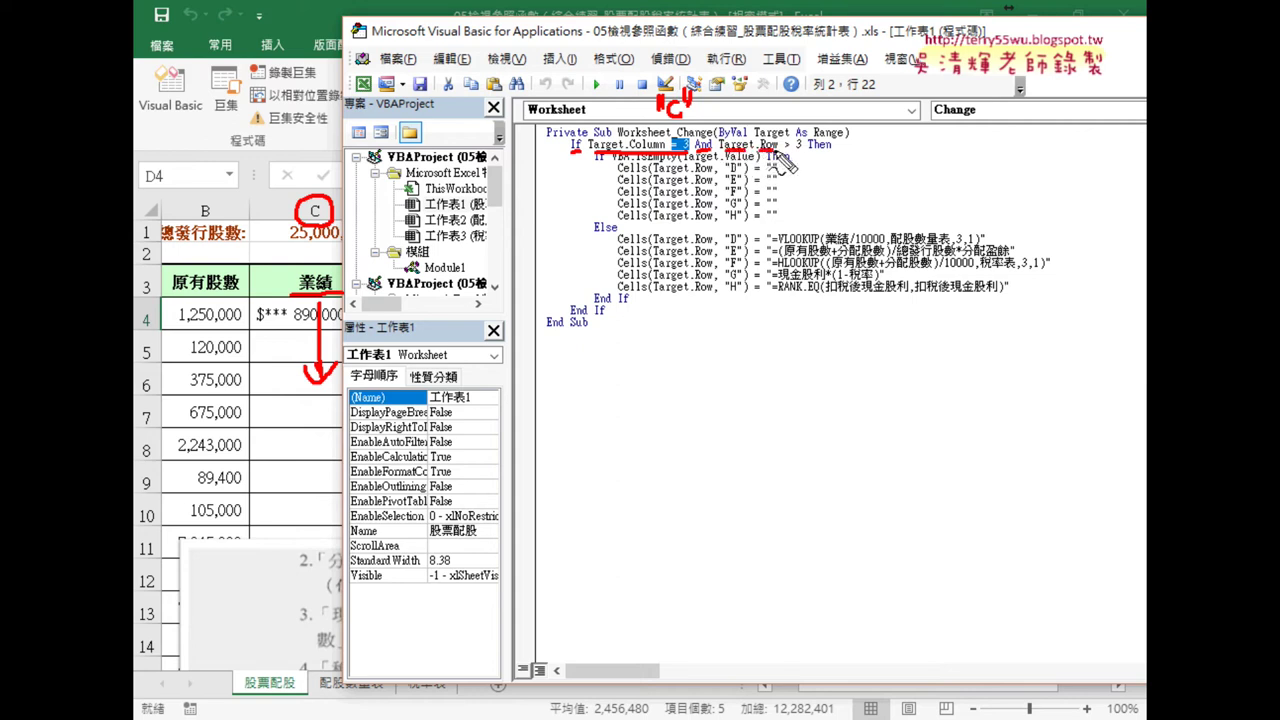
{"action": "left_click_drag", "start_coordinate": [782, 152], "coordinate": [805, 151]}
Step: Point out the Cells lines writing formulas and the lines blanking columns D to H
{"action": "mouse_move", "coordinate": [1013, 300]}
{"action": "left_mouse_down"}
{"action": "mouse_move", "coordinate": [670, 240]}
{"action": "mouse_move", "coordinate": [1003, 313]}
{"action": "left_mouse_up"}
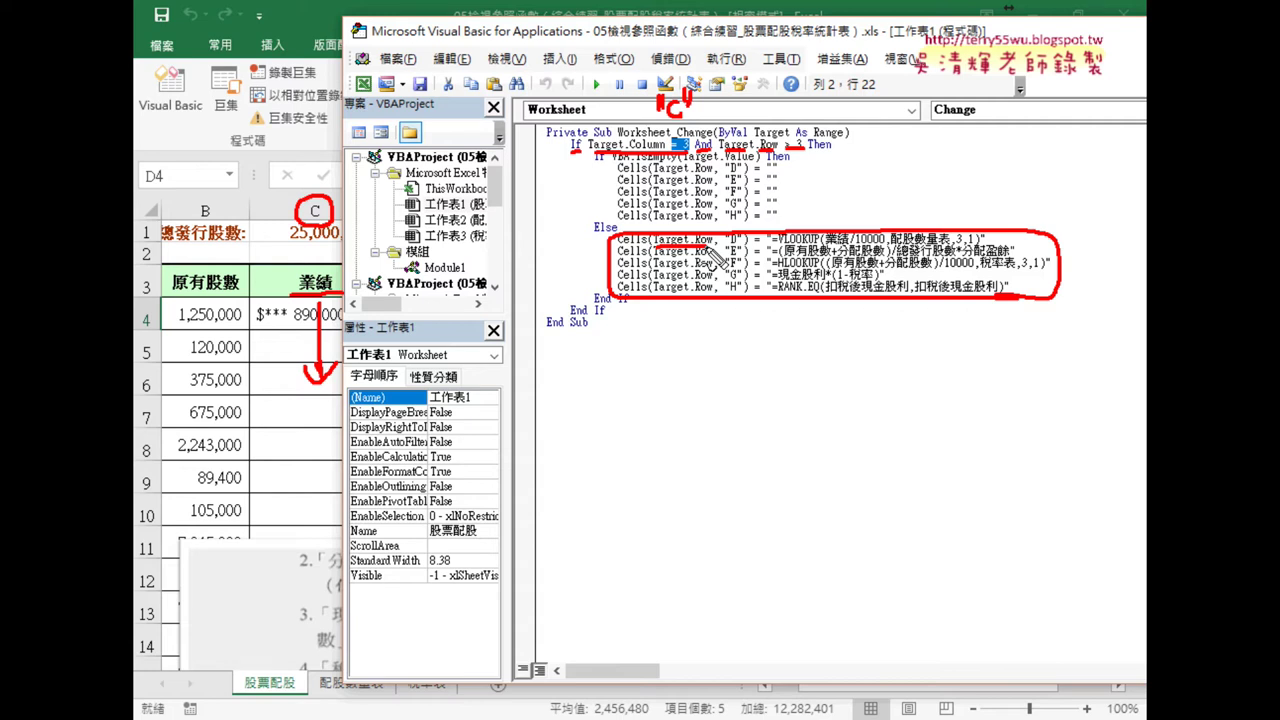
{"action": "key", "text": "Escape"}
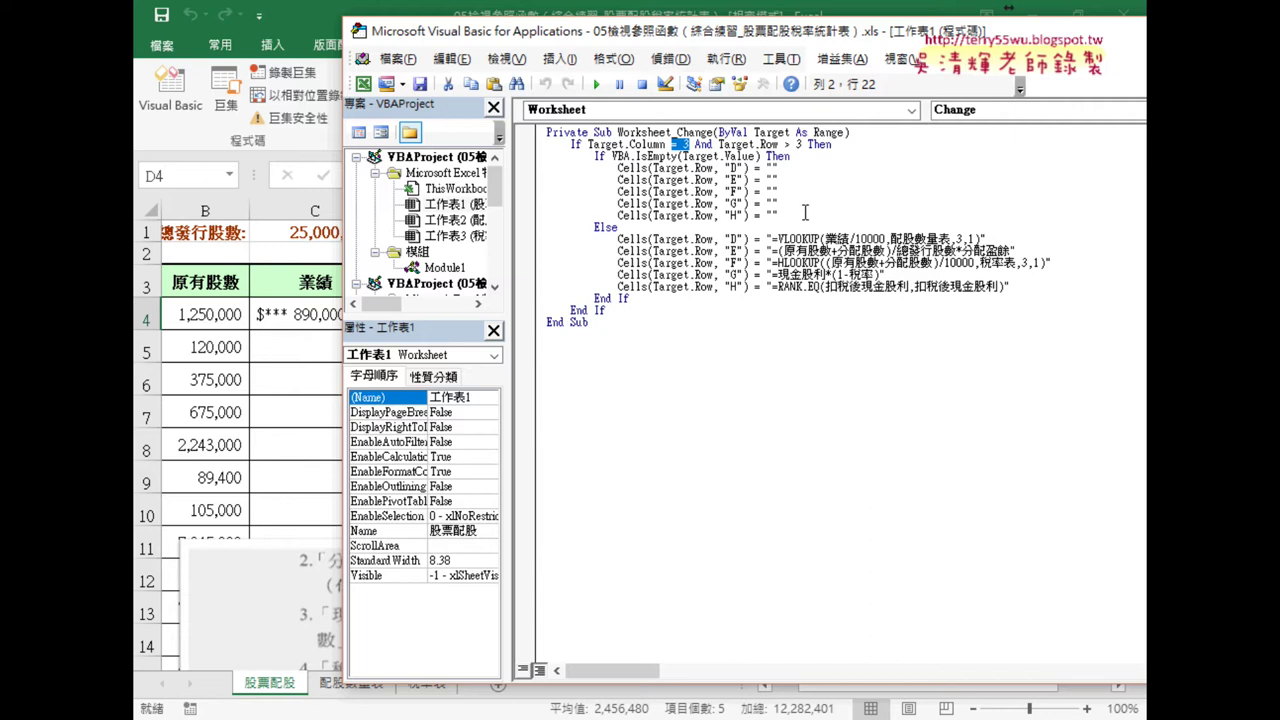
{"action": "left_click_drag", "start_coordinate": [804, 214], "coordinate": [548, 166]}
Step: Clear C4, then enter earnings 8,900,000, 65,222,000 and 65,422,220 in C4:C6
{"action": "left_click", "coordinate": [289, 312]}
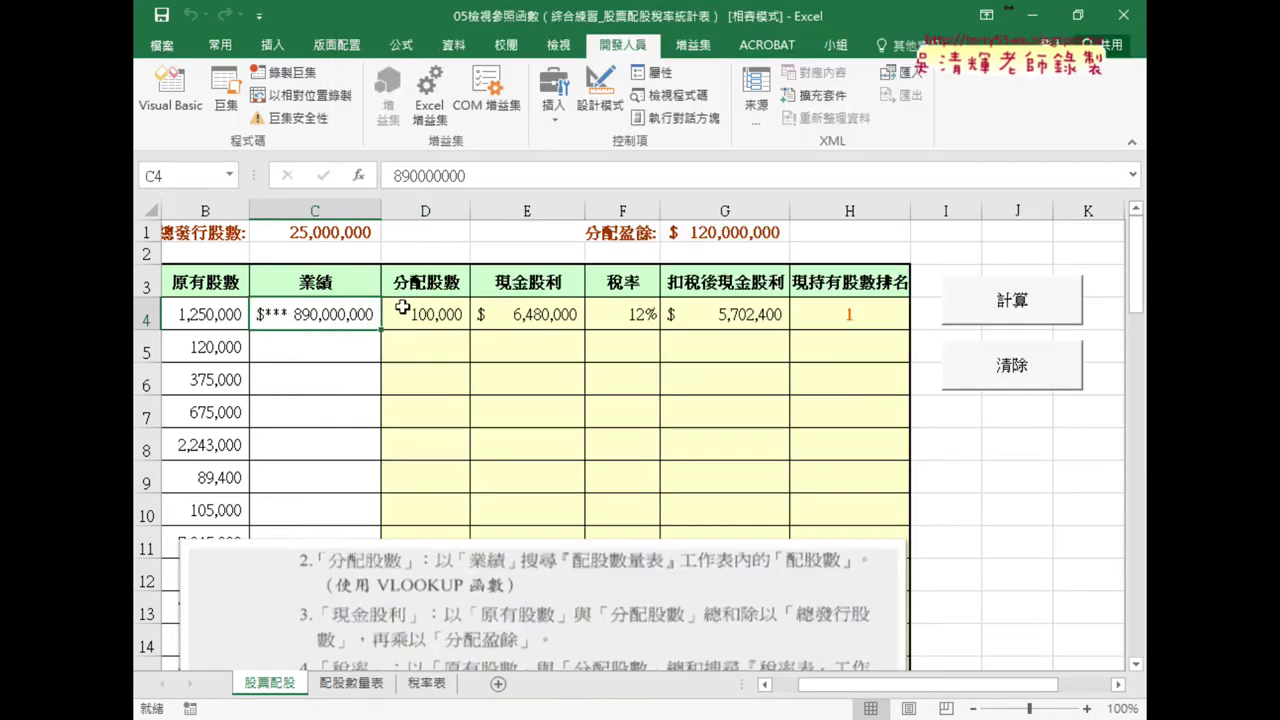
{"action": "key", "text": "Delete"}
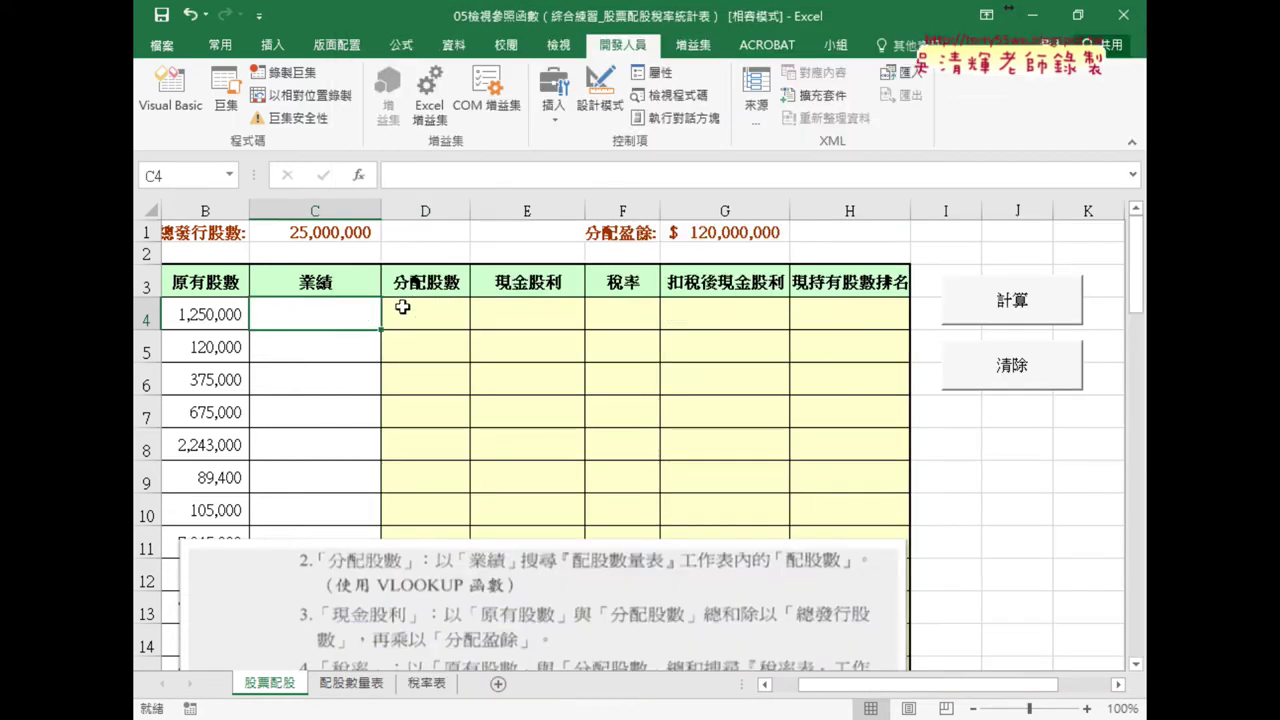
{"action": "type", "text": "8900000"}
{"action": "key", "text": "Return"}
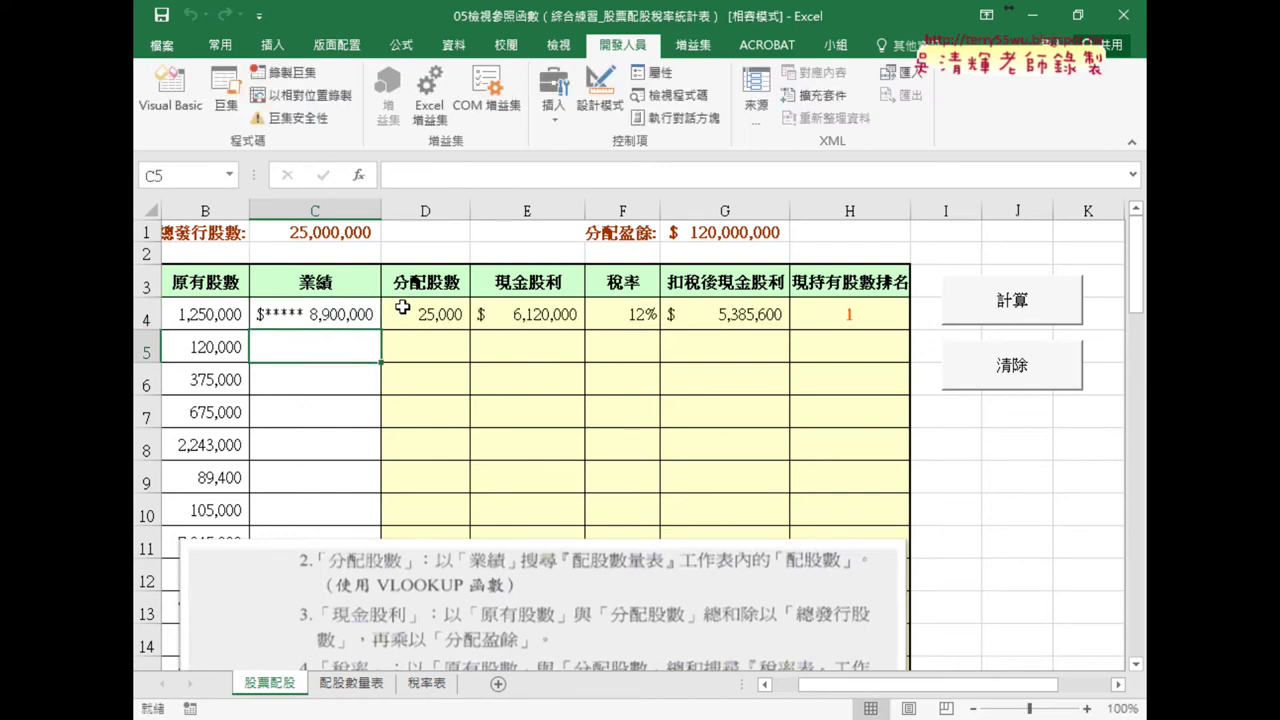
{"action": "type", "text": "65220000"}
{"action": "key", "text": "Return"}
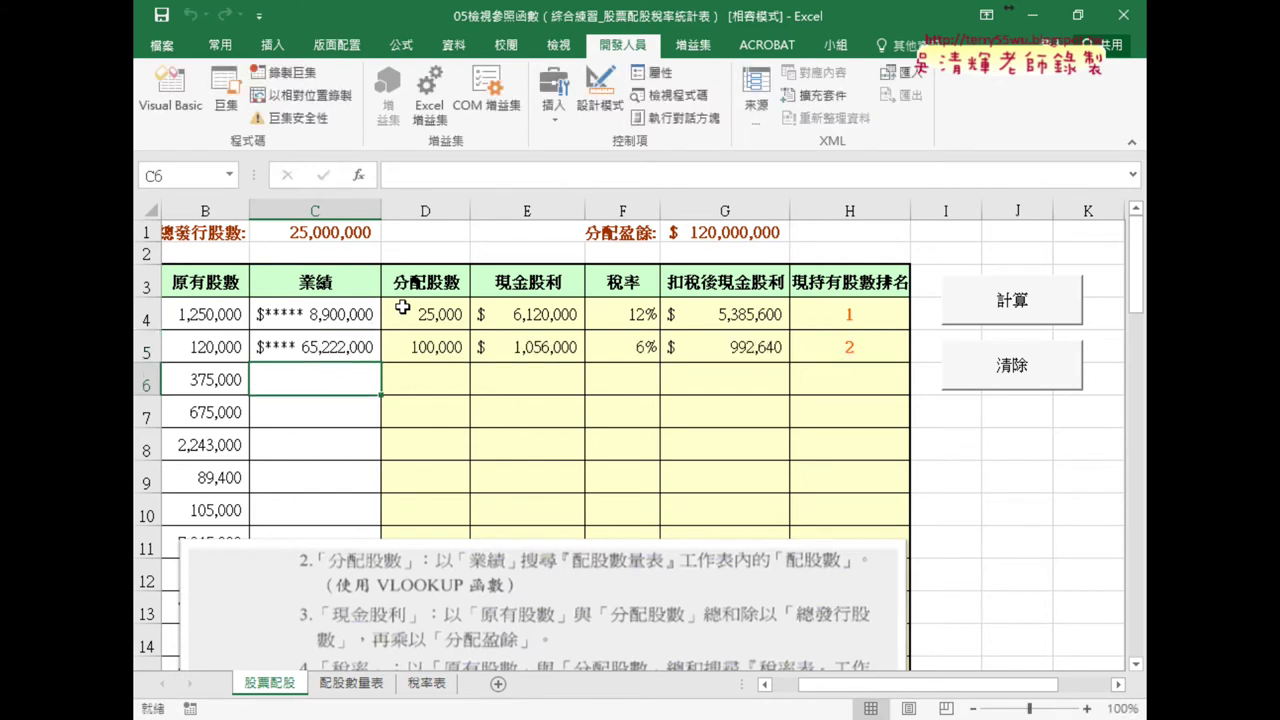
{"action": "type", "text": "65422220"}
{"action": "key", "text": "Return"}
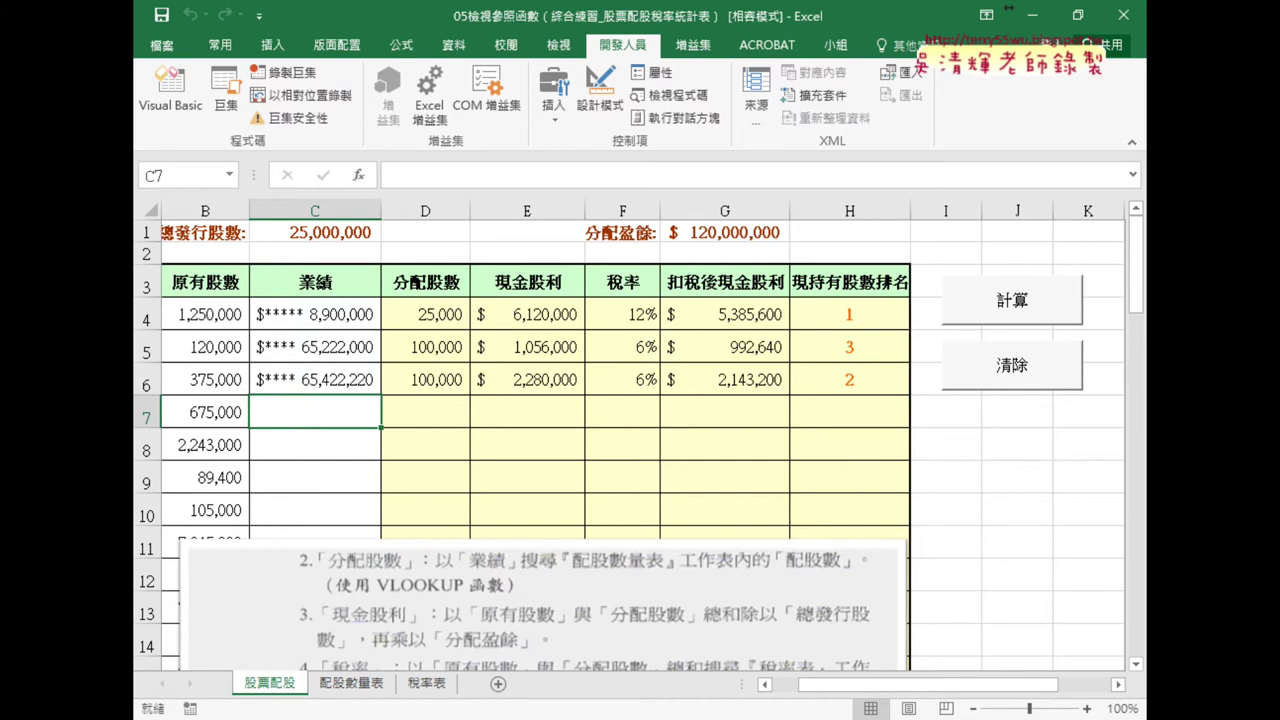
Step: Bring up the 05檢視參照函數 folder, point out 325人事資料分欄, and select 範例_計算年齡與VLOOKUP查詢時數
{"action": "mouse_move", "coordinate": [640, 715]}
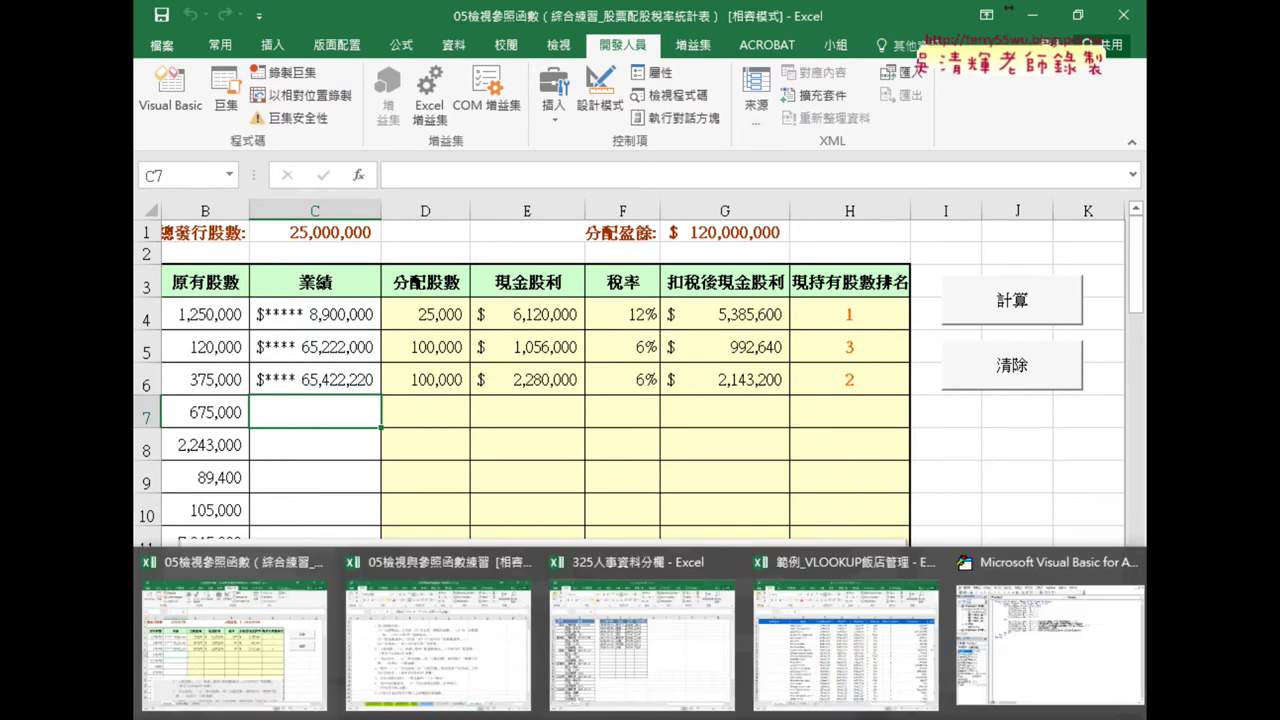
{"action": "mouse_move", "coordinate": [496, 715]}
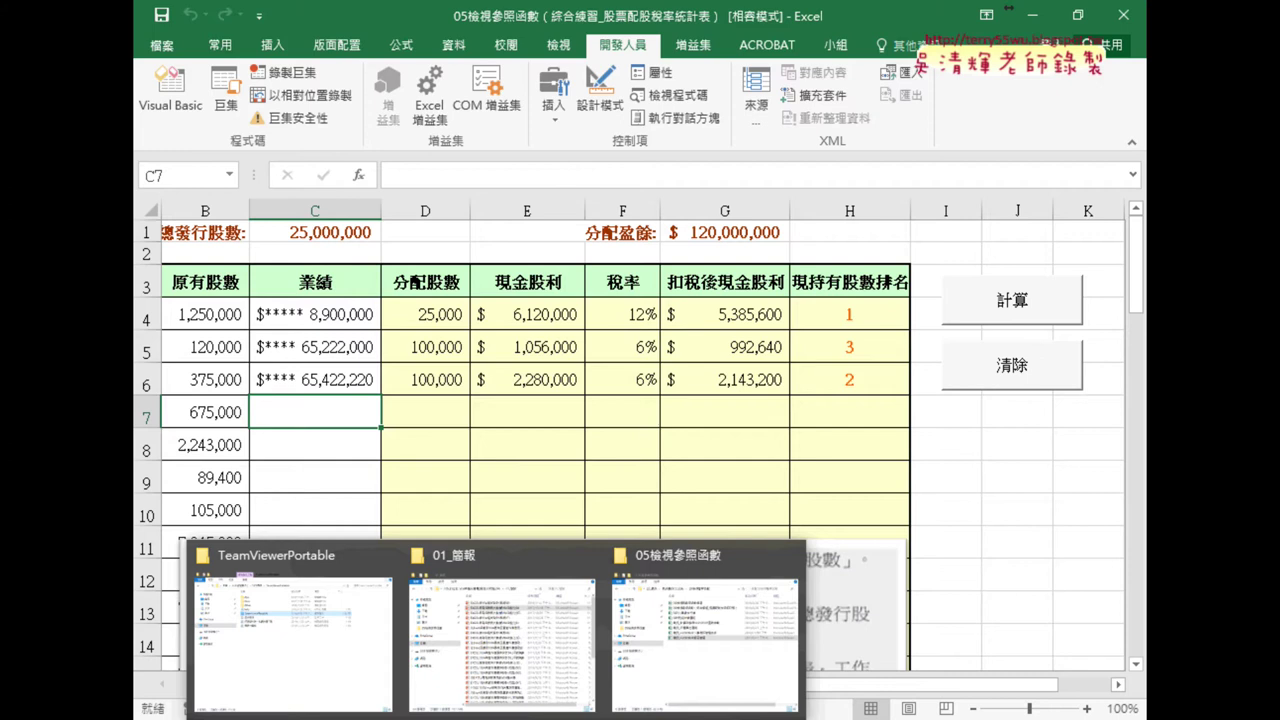
{"action": "left_click", "coordinate": [668, 668]}
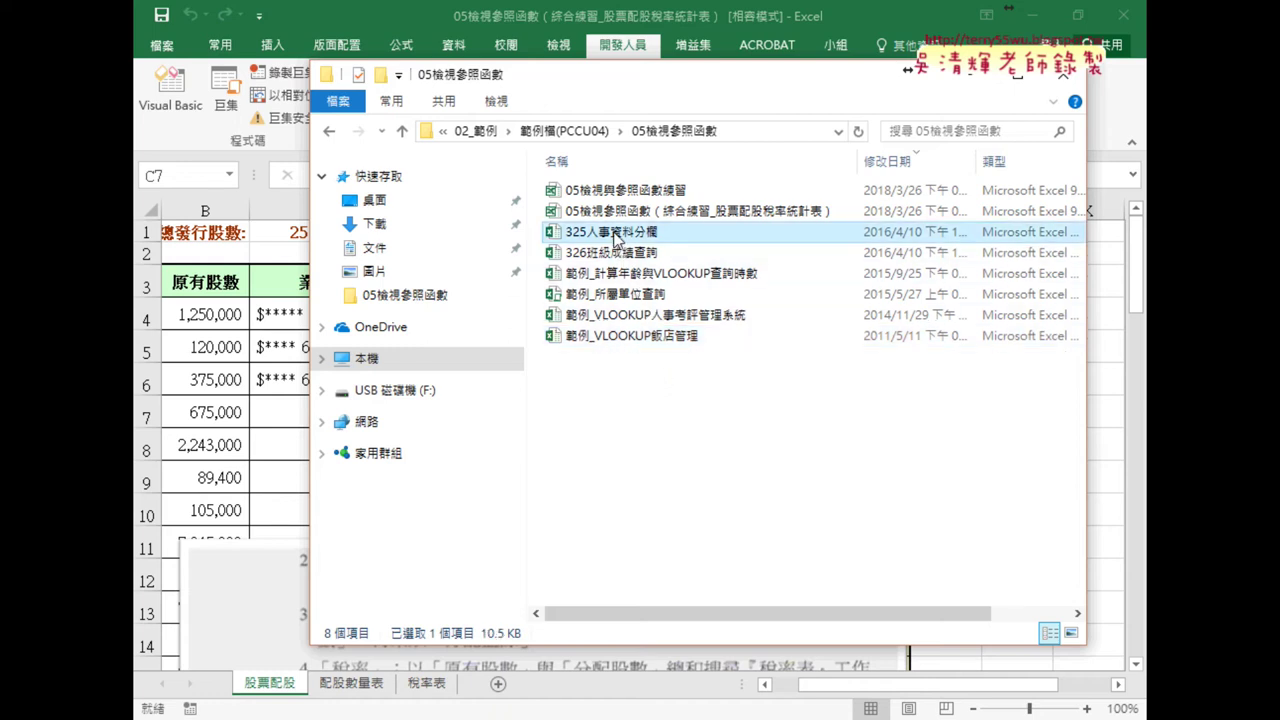
{"action": "left_click_drag", "start_coordinate": [652, 256], "coordinate": [658, 246]}
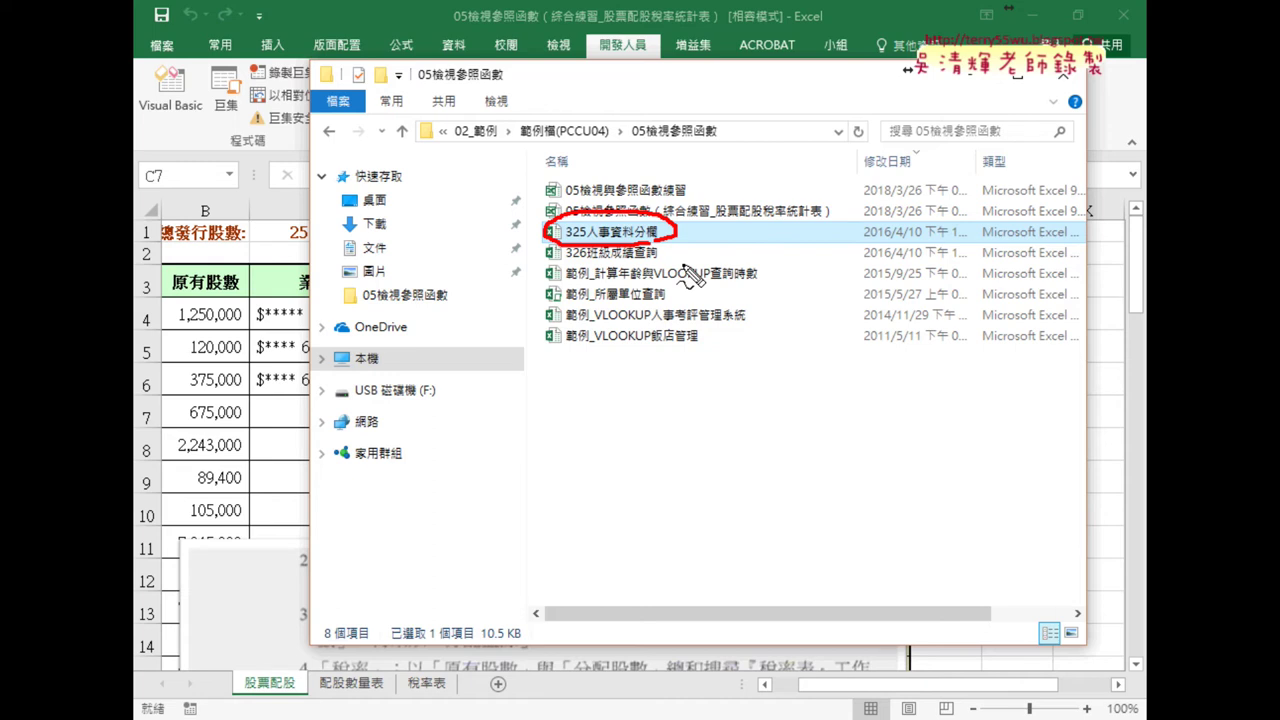
{"action": "key", "text": "Escape"}
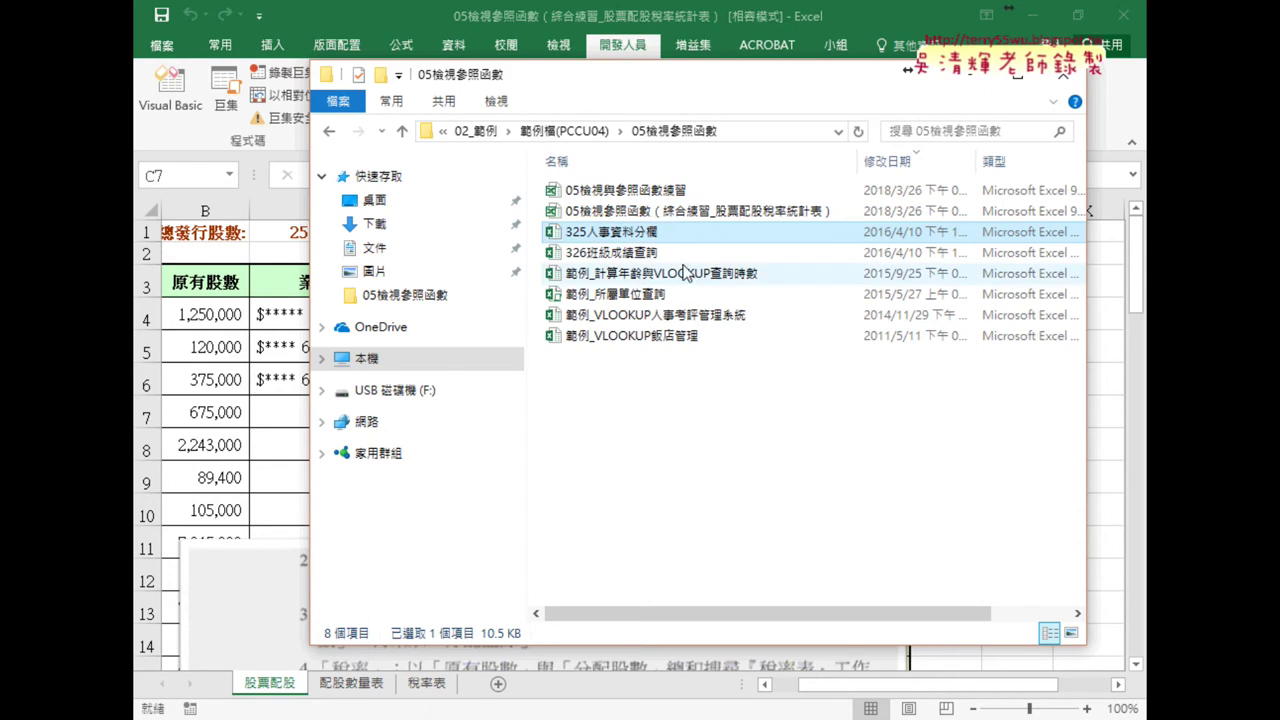
{"action": "left_click", "coordinate": [652, 280]}
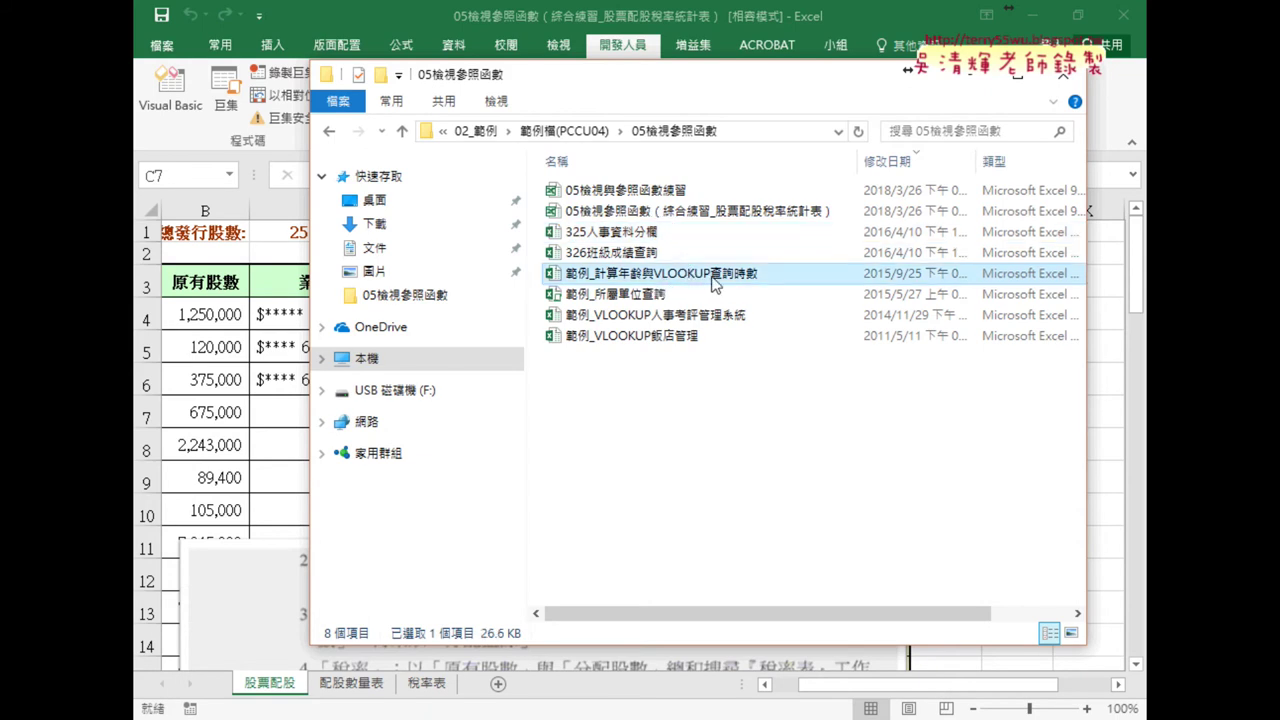
Step: Open 範例_計算年齡與VLOOKUP查詢時數, review the age cells, and go to D2 on 開課期別
{"action": "double_click", "coordinate": [716, 282]}
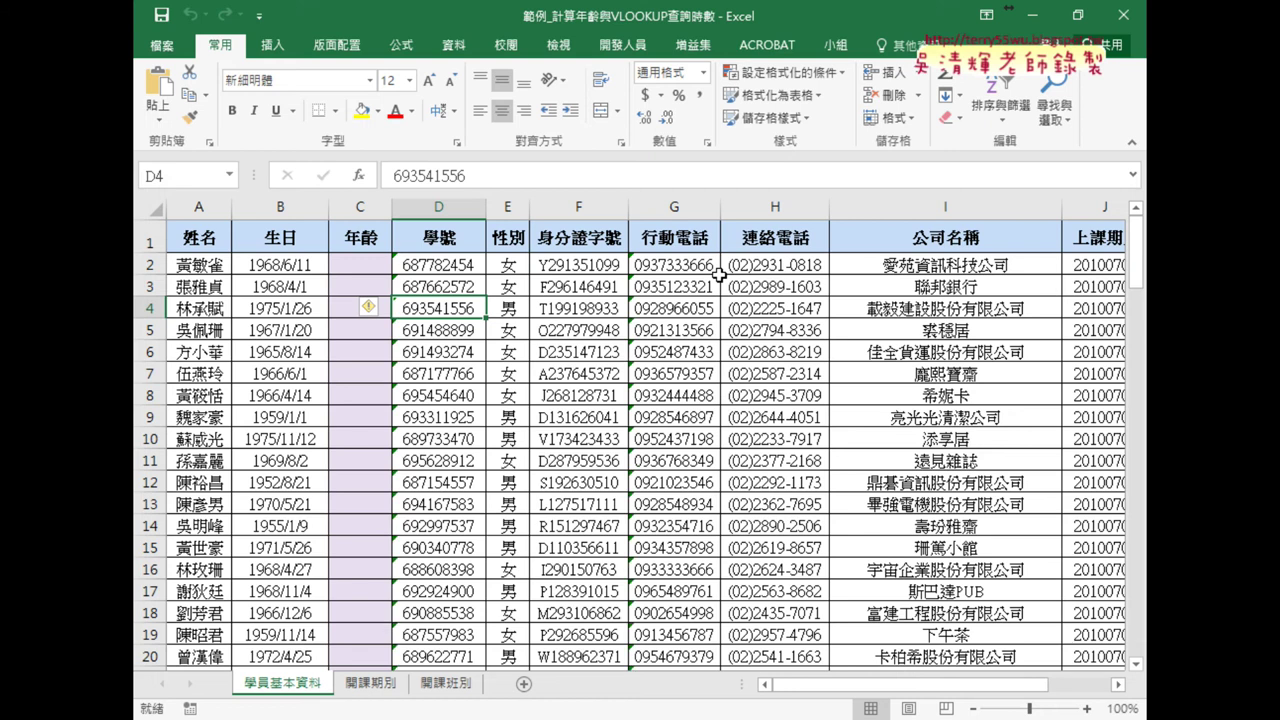
{"action": "left_click", "coordinate": [361, 265]}
{"action": "left_click", "coordinate": [288, 265]}
{"action": "left_click", "coordinate": [361, 266]}
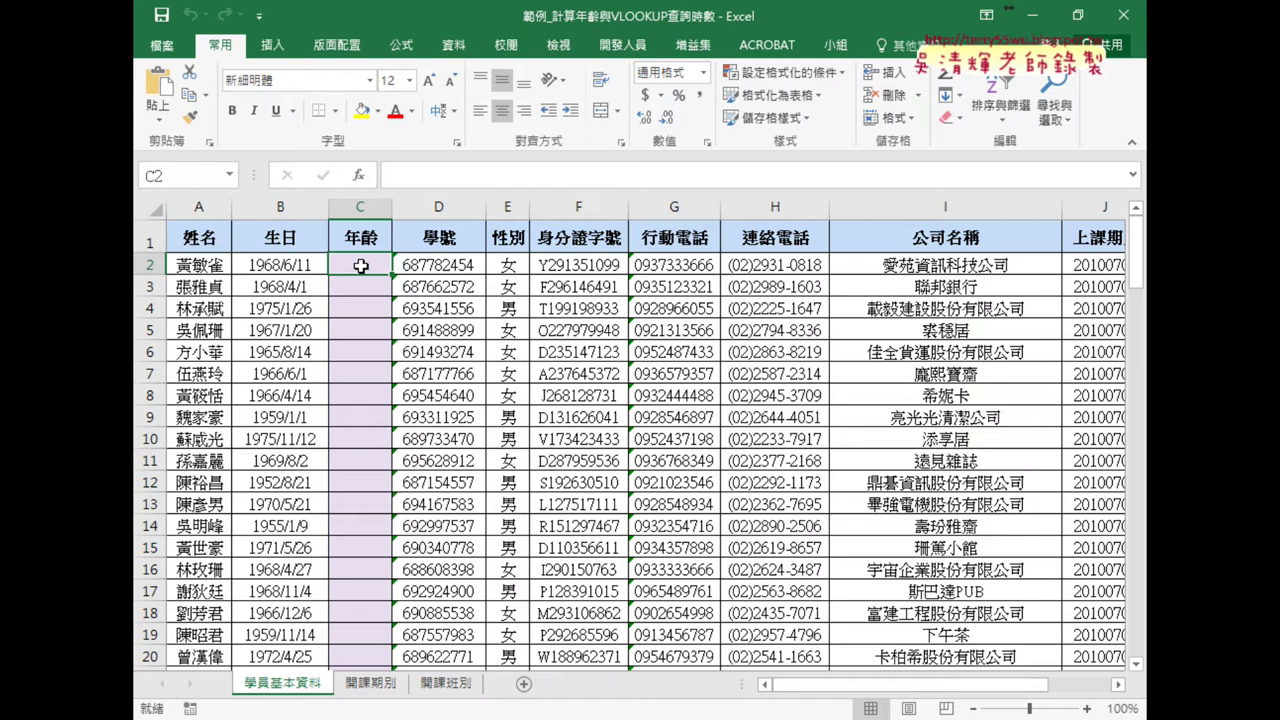
{"action": "left_click", "coordinate": [446, 688]}
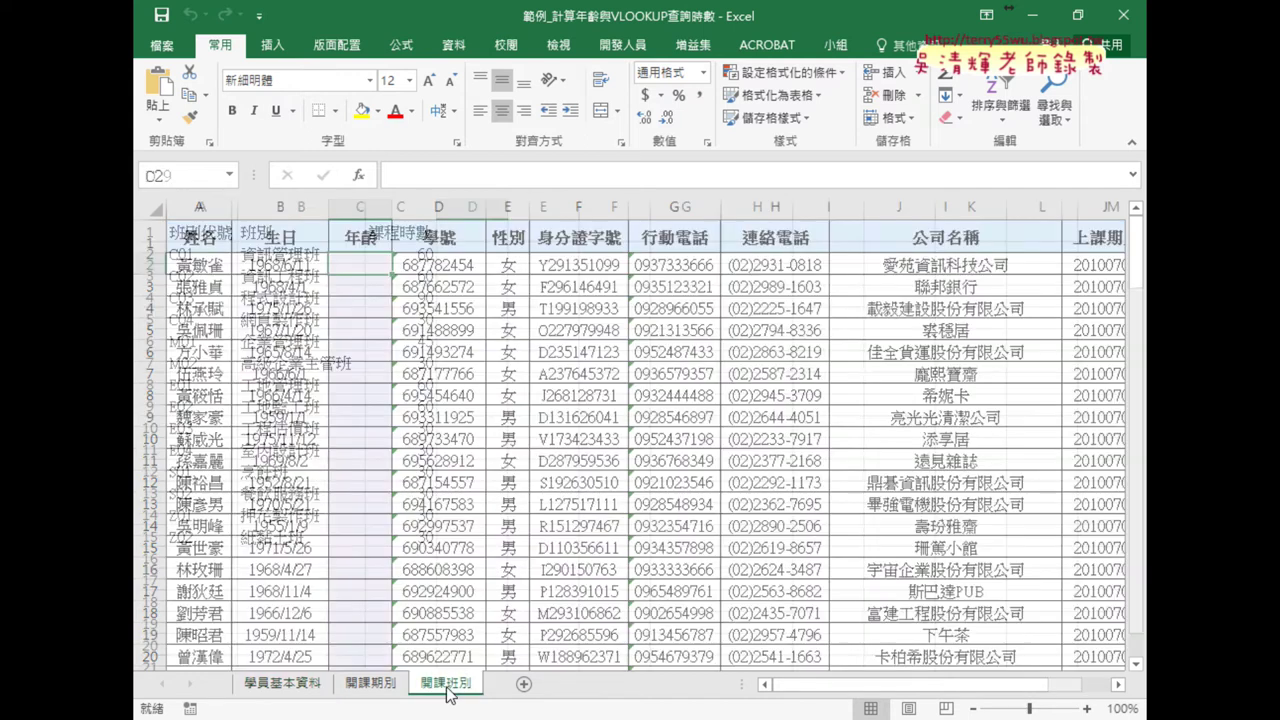
{"action": "left_click", "coordinate": [370, 686]}
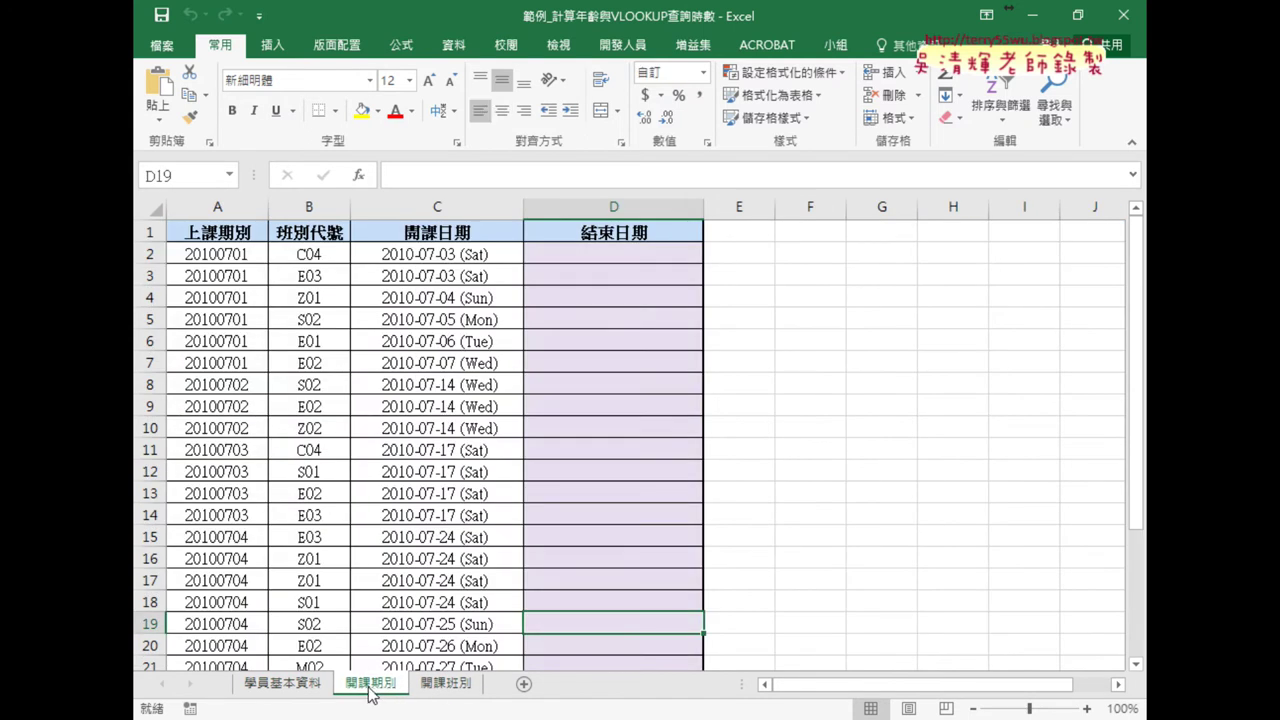
{"action": "left_click", "coordinate": [633, 254]}
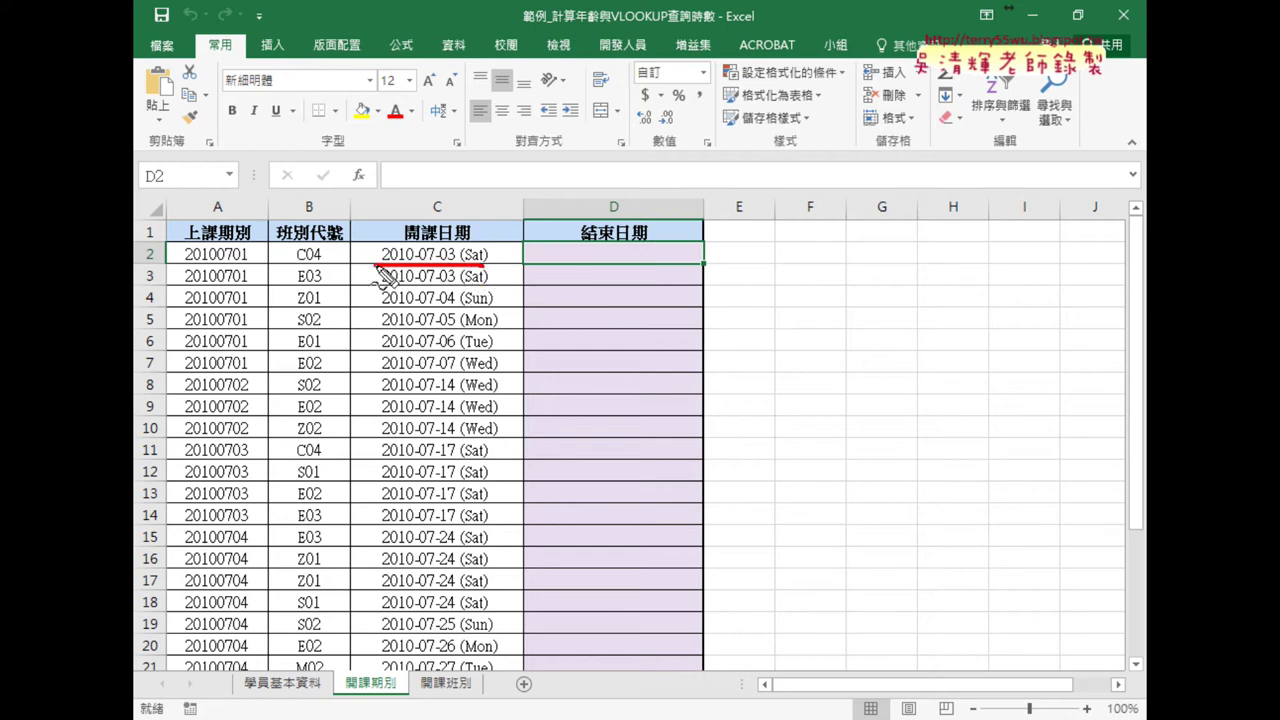
Step: Mark start date 2010-07-03 in C2, class code C04 in B2, and the empty end date D2
{"action": "left_click_drag", "start_coordinate": [480, 268], "coordinate": [490, 264]}
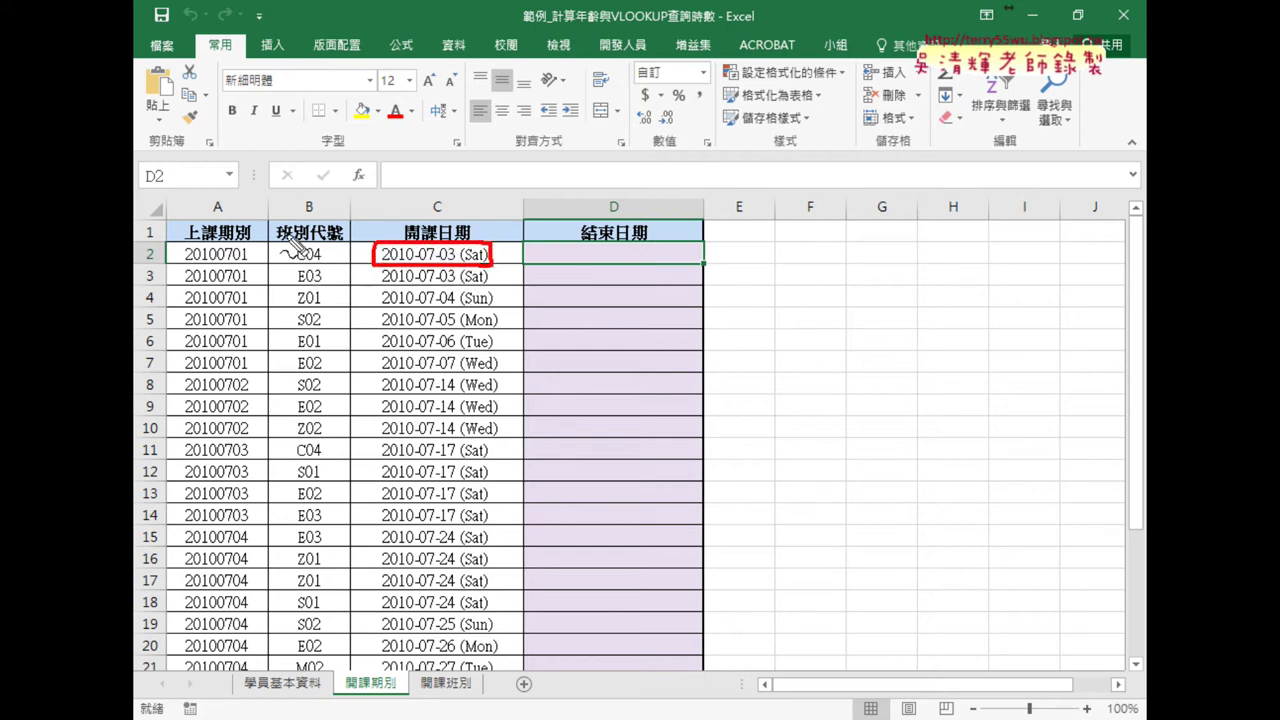
{"action": "mouse_move", "coordinate": [320, 262]}
{"action": "left_mouse_down"}
{"action": "mouse_move", "coordinate": [303, 256]}
{"action": "mouse_move", "coordinate": [326, 262]}
{"action": "left_mouse_up"}
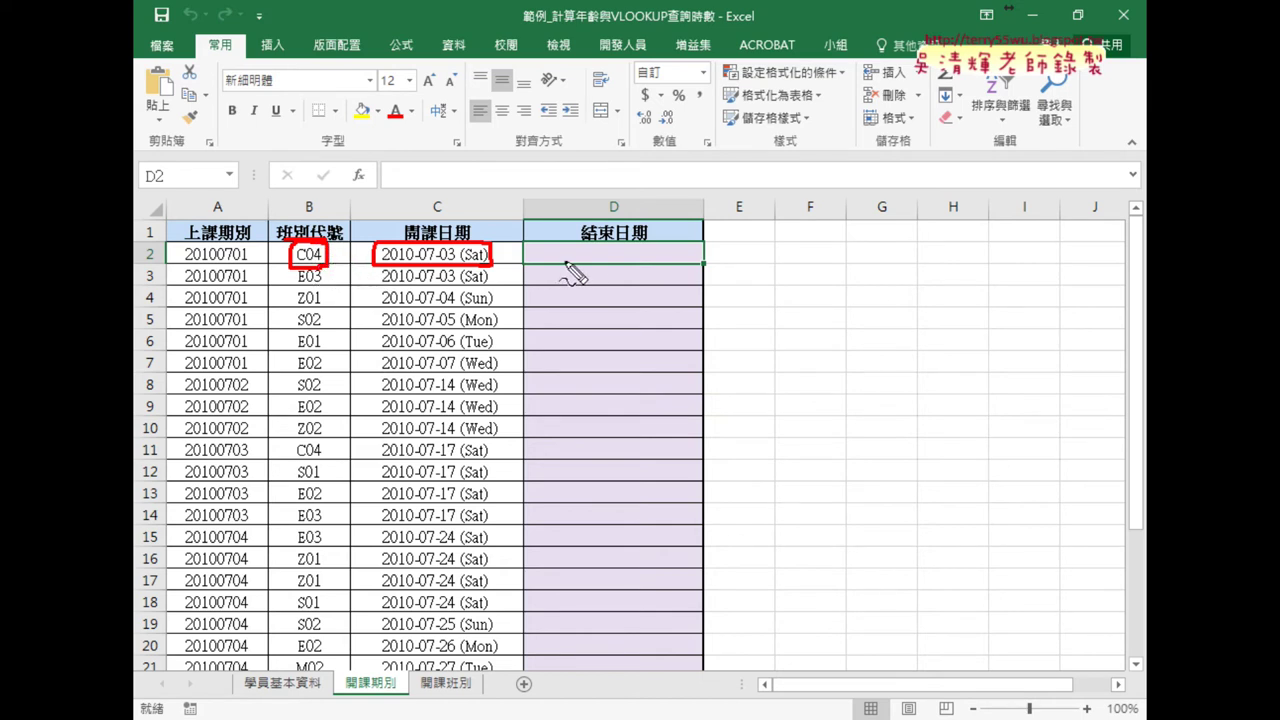
{"action": "mouse_move", "coordinate": [541, 262]}
{"action": "left_mouse_down"}
{"action": "mouse_move", "coordinate": [706, 246]}
{"action": "mouse_move", "coordinate": [530, 265]}
{"action": "left_mouse_up"}
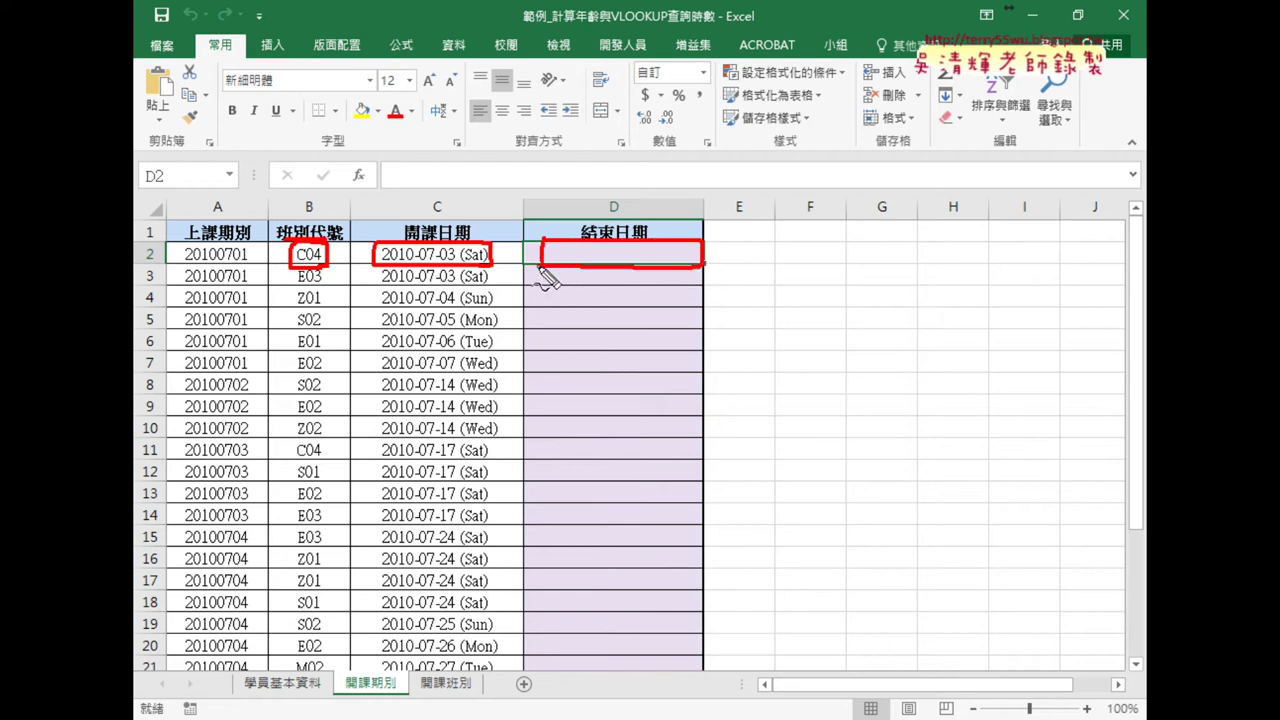
{"action": "key", "text": "Escape"}
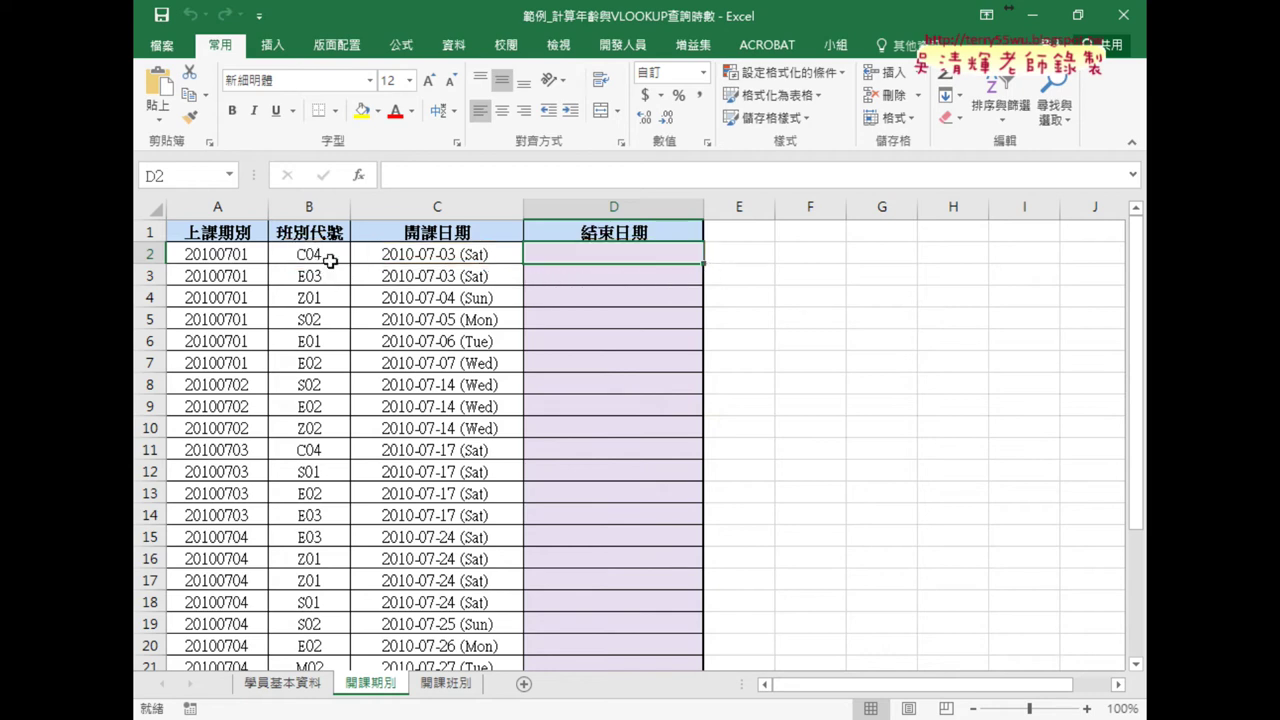
{"action": "left_click", "coordinate": [330, 260]}
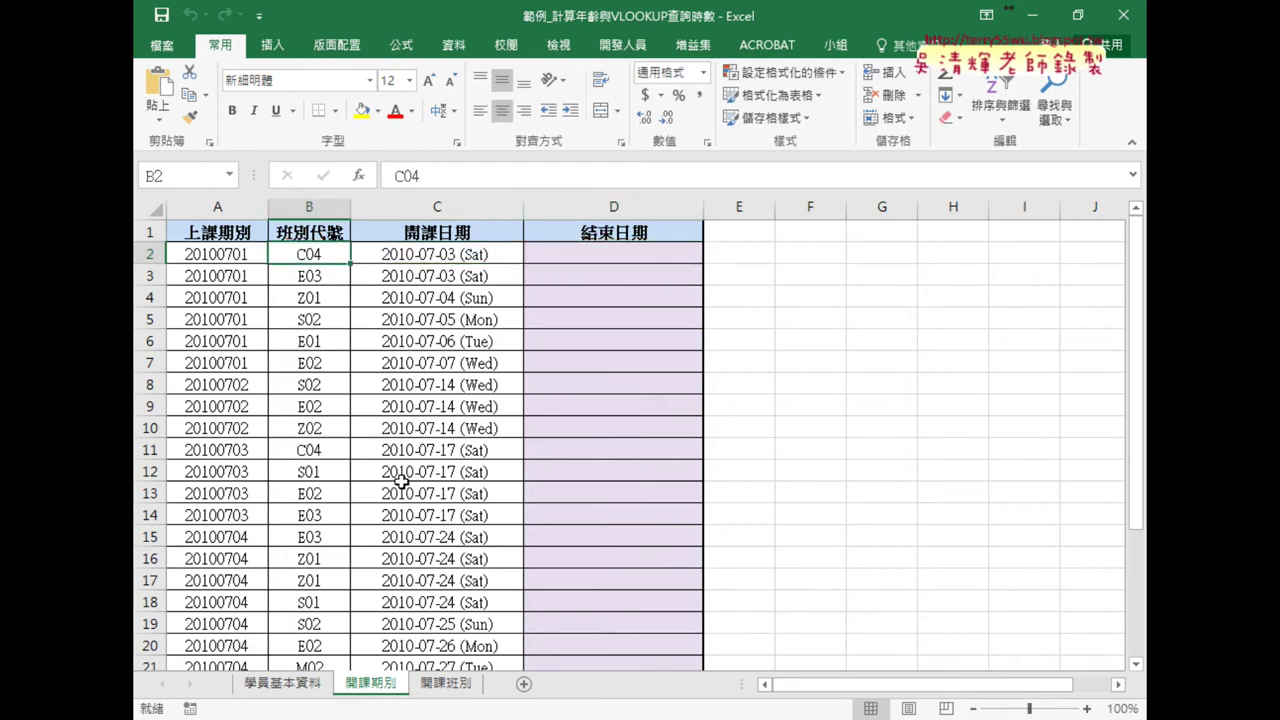
Step: Look up C04's 30 course hours on 開課班別, then return to D2 on 開課期別
{"action": "left_click", "coordinate": [458, 688]}
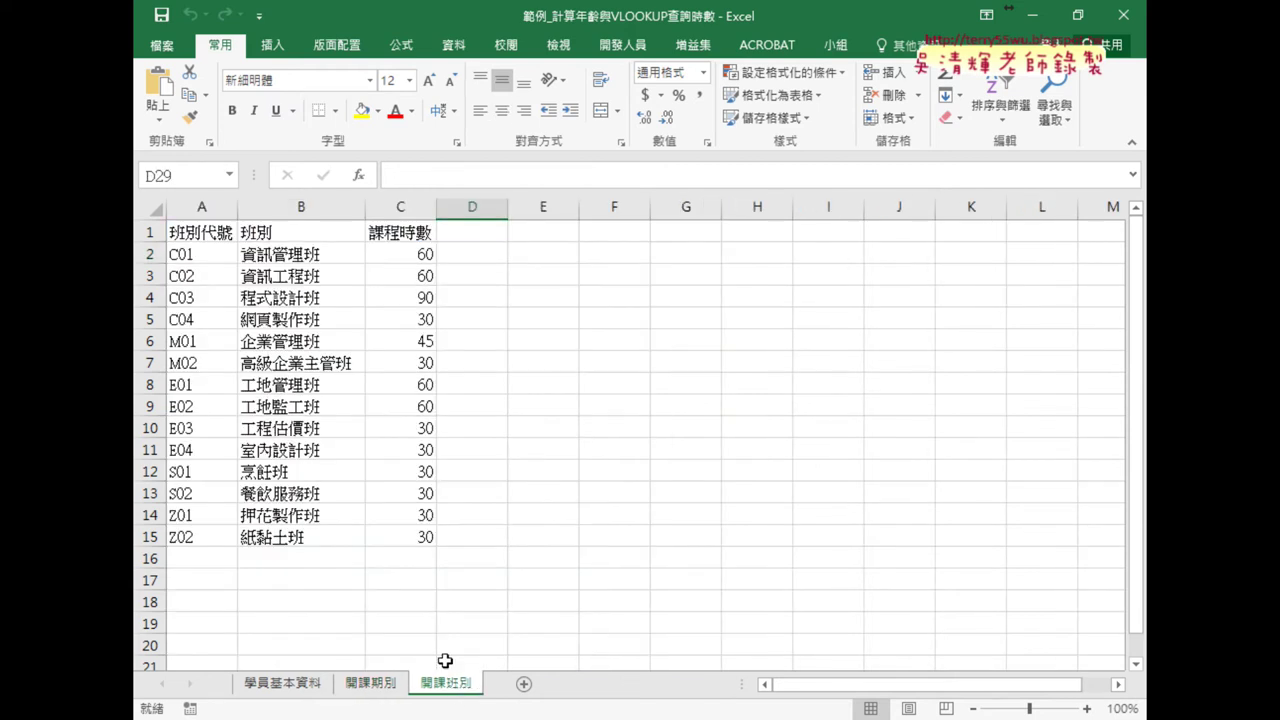
{"action": "left_click", "coordinate": [192, 320]}
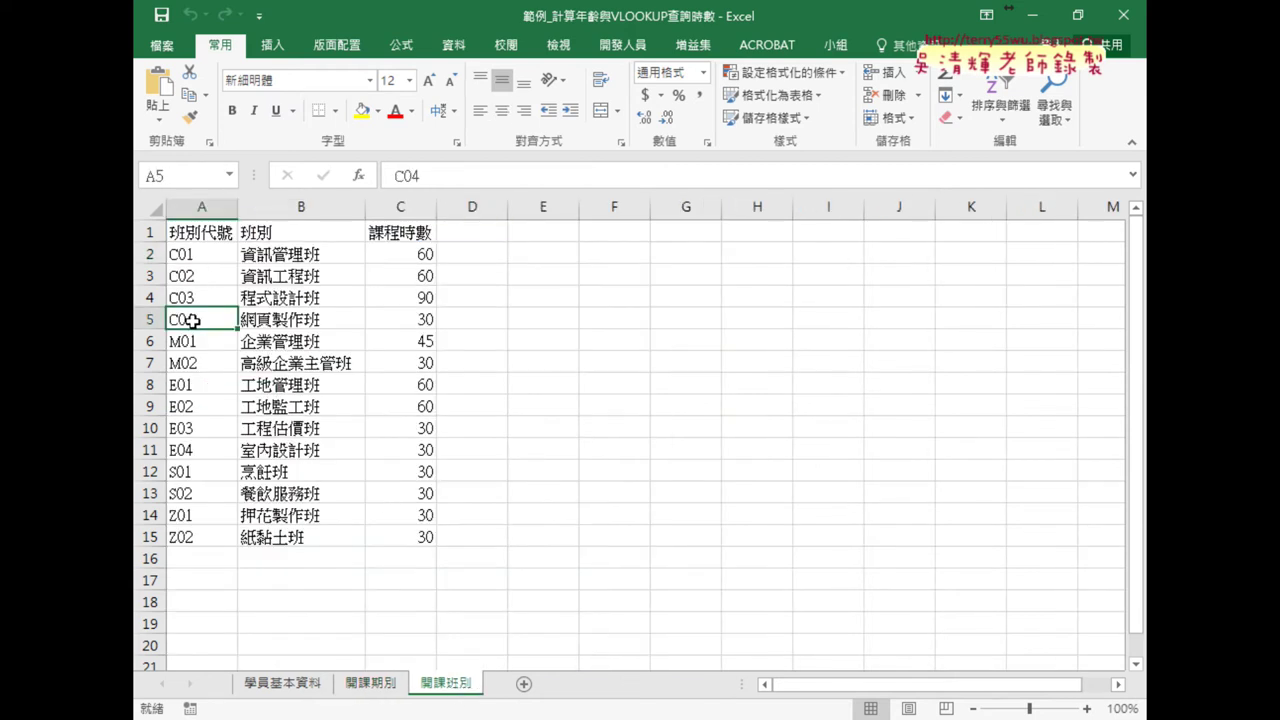
{"action": "left_click", "coordinate": [424, 319]}
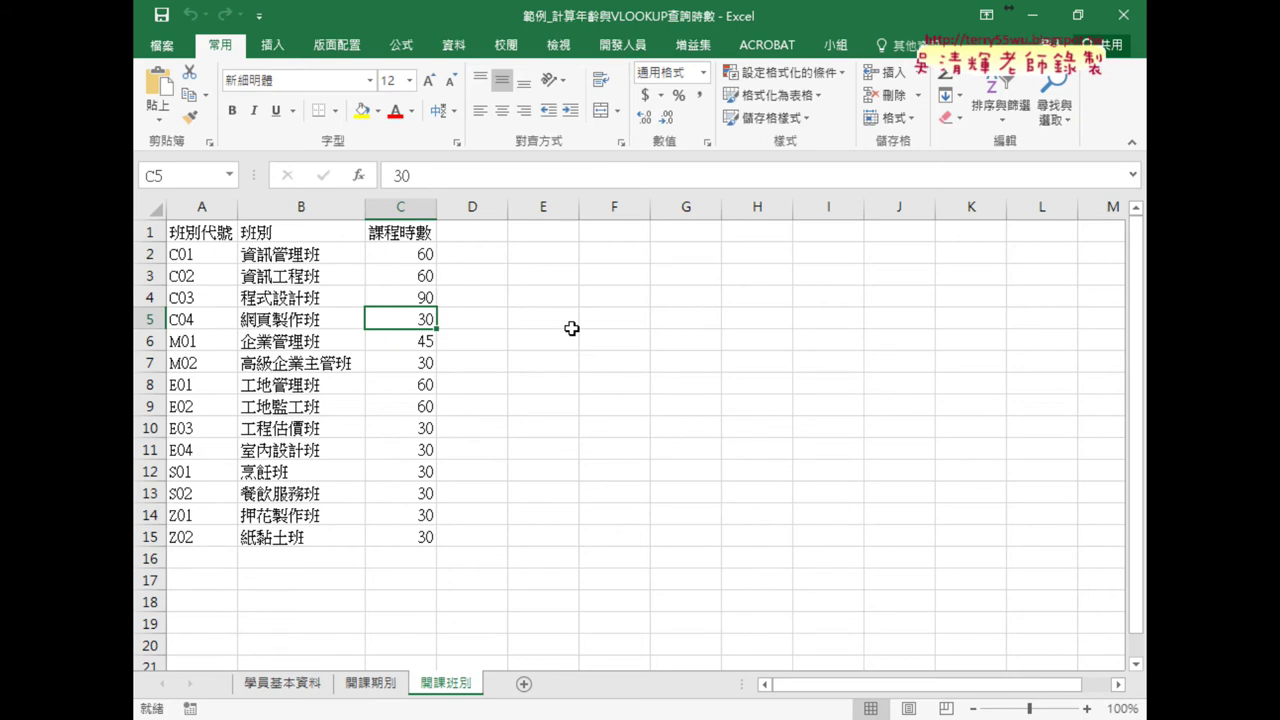
{"action": "left_click", "coordinate": [372, 688]}
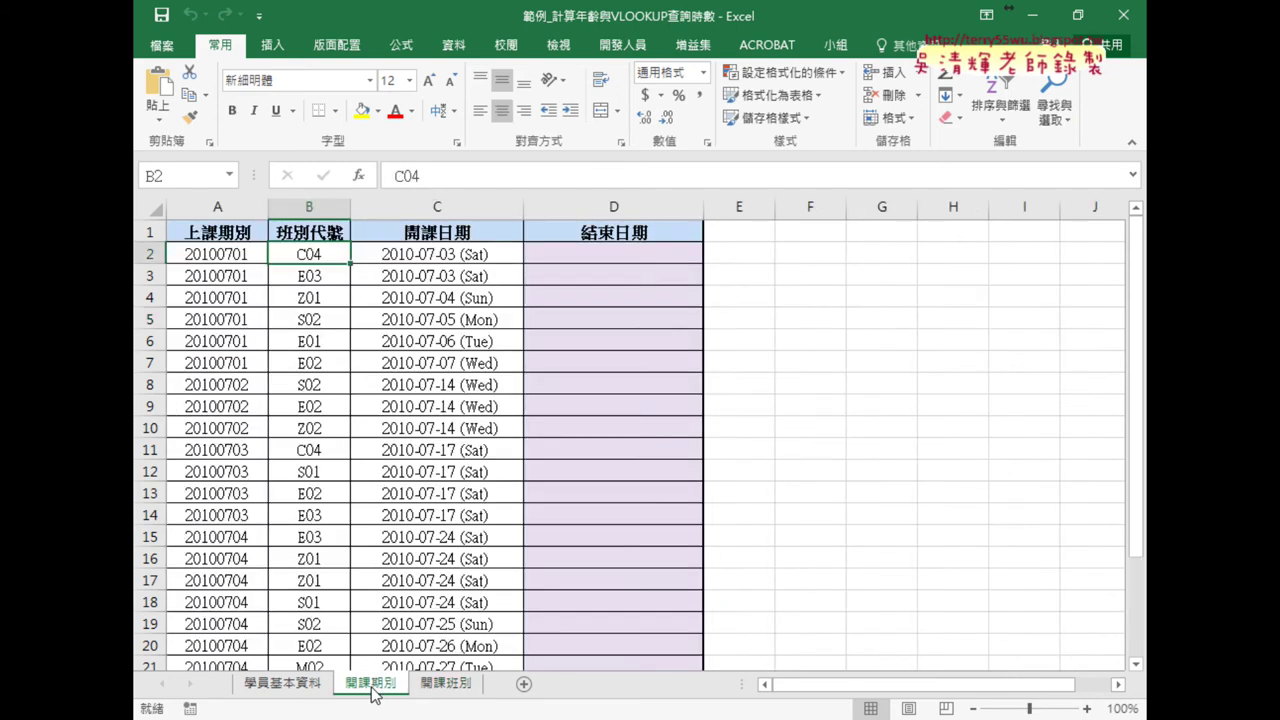
{"action": "left_click", "coordinate": [632, 256]}
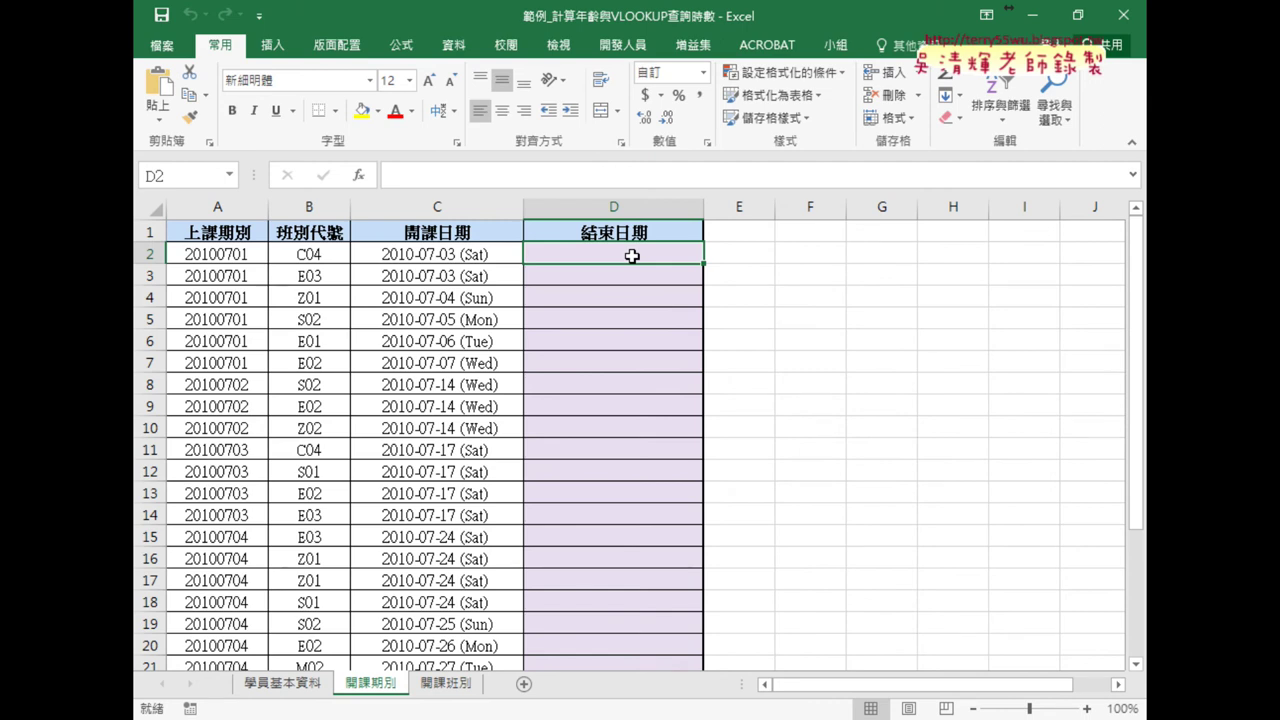
{"action": "mouse_move", "coordinate": [492, 265]}
{"action": "left_mouse_down"}
{"action": "mouse_move", "coordinate": [374, 266]}
{"action": "mouse_move", "coordinate": [492, 262]}
{"action": "left_mouse_up"}
{"action": "left_click_drag", "start_coordinate": [440, 196], "coordinate": [440, 222]}
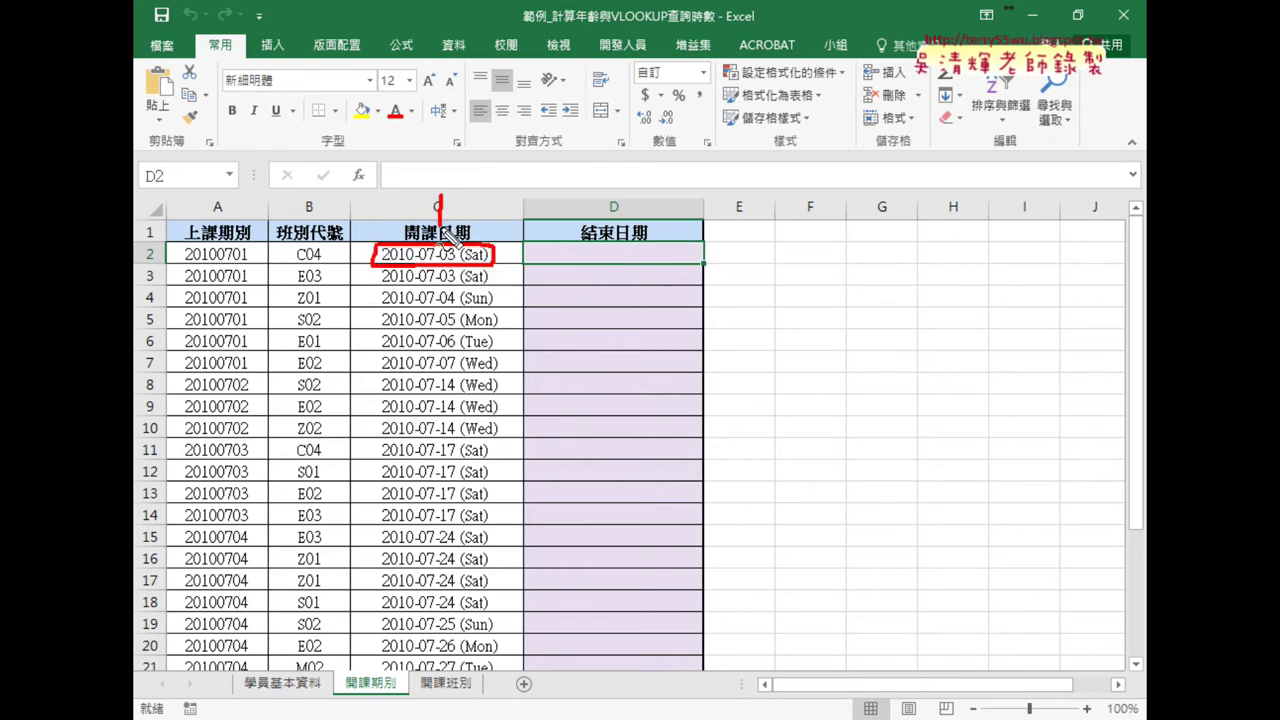
{"action": "mouse_move", "coordinate": [544, 242]}
{"action": "left_mouse_down"}
{"action": "mouse_move", "coordinate": [540, 266]}
{"action": "mouse_move", "coordinate": [668, 241]}
{"action": "mouse_move", "coordinate": [550, 278]}
{"action": "left_mouse_up"}
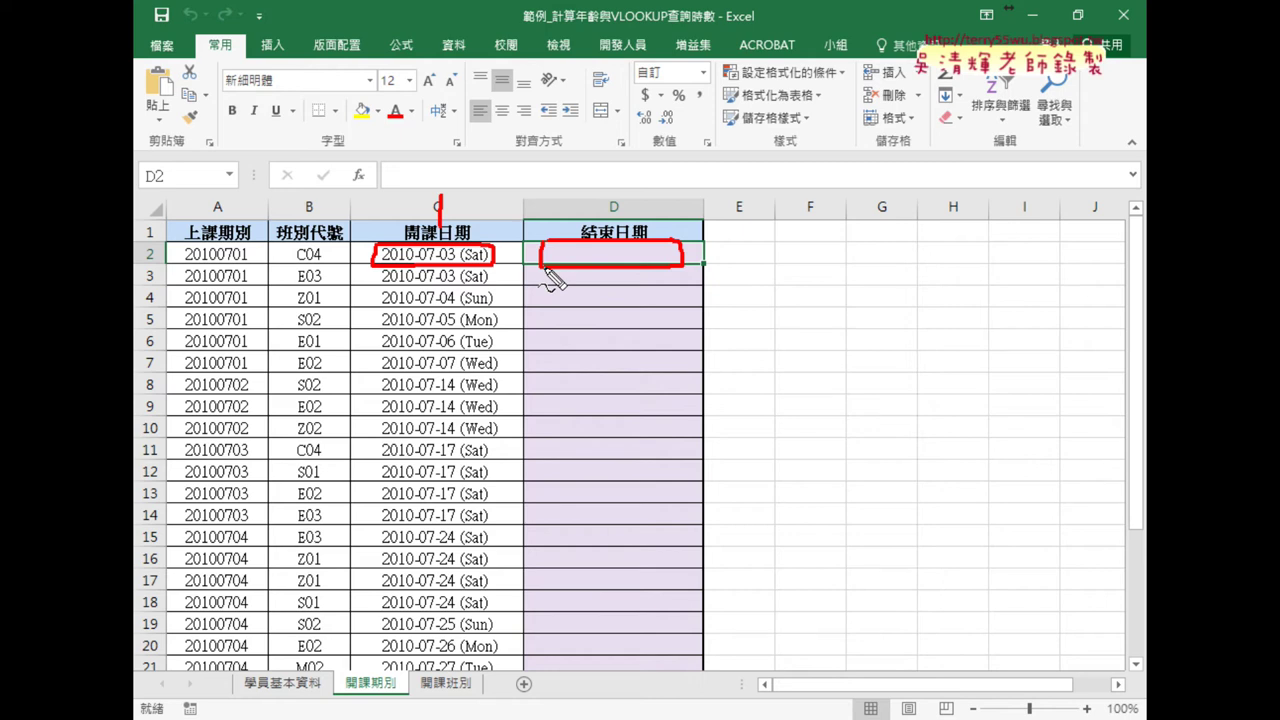
{"action": "left_click_drag", "start_coordinate": [322, 264], "coordinate": [337, 256]}
{"action": "left_click_drag", "start_coordinate": [311, 270], "coordinate": [450, 668]}
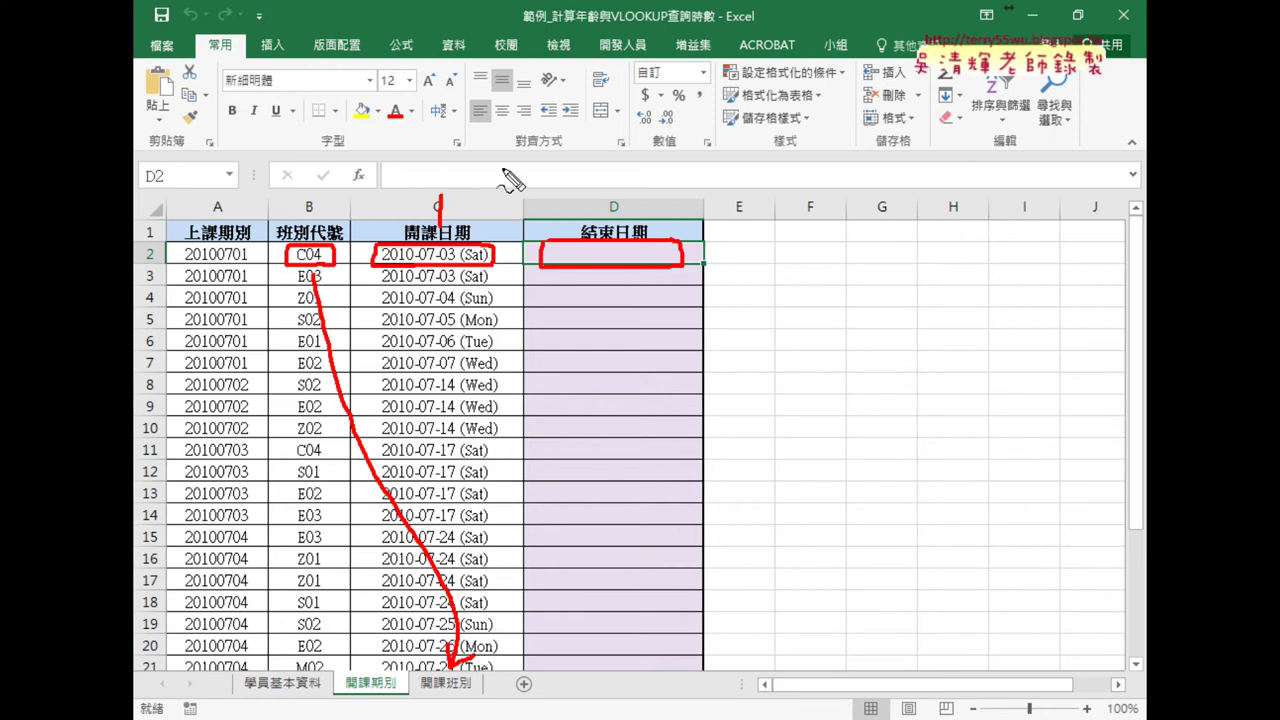
{"action": "mouse_move", "coordinate": [660, 93]}
{"action": "left_mouse_down"}
{"action": "mouse_move", "coordinate": [660, 128]}
{"action": "mouse_move", "coordinate": [700, 113]}
{"action": "left_mouse_up"}
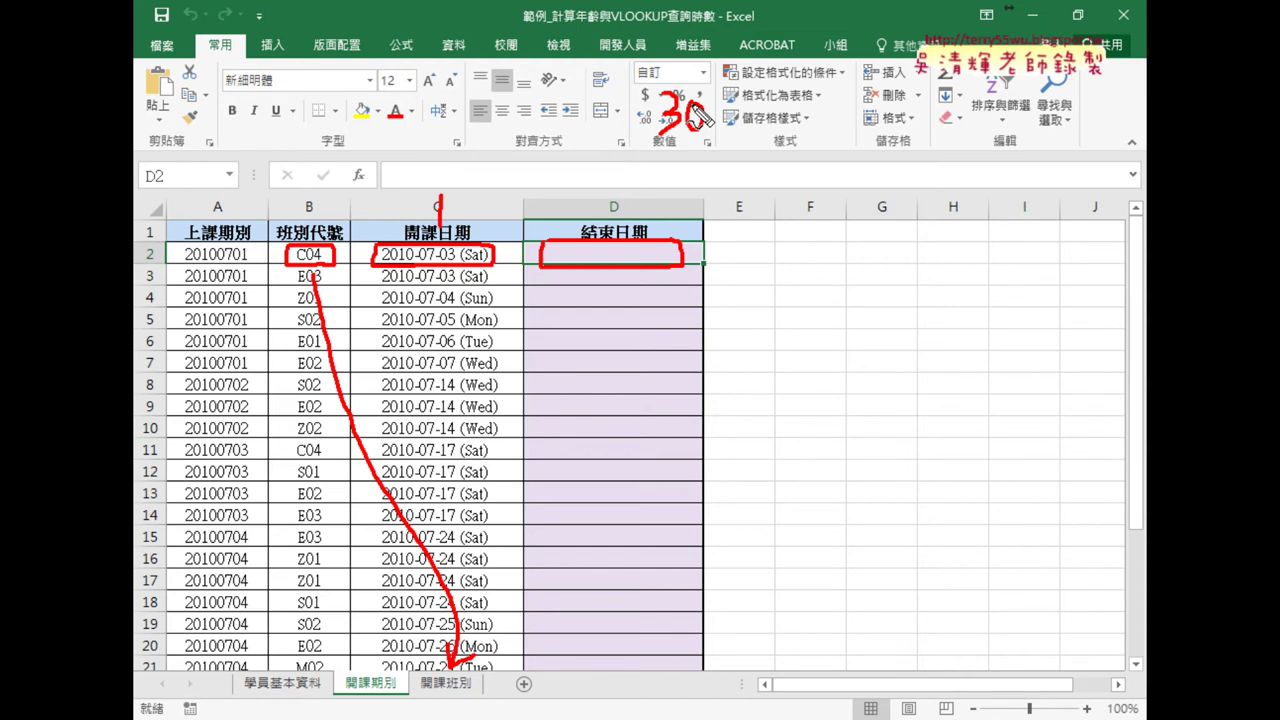
{"action": "left_click_drag", "start_coordinate": [740, 81], "coordinate": [704, 166]}
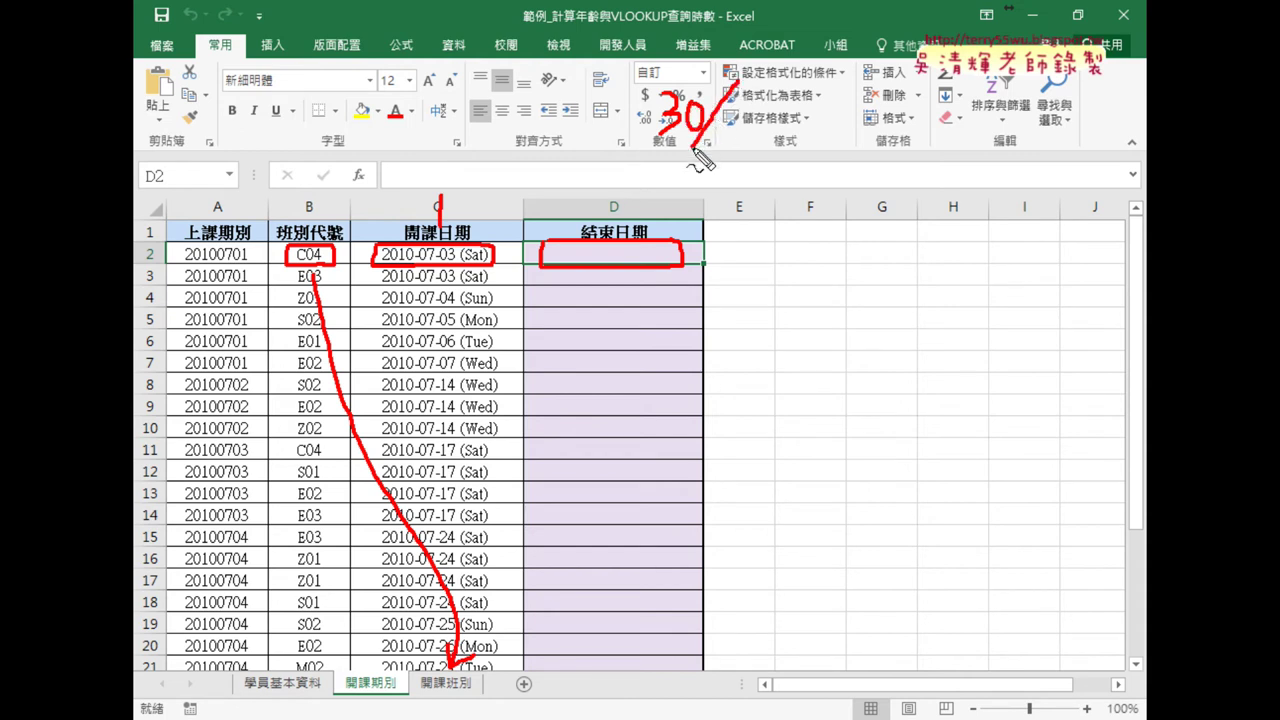
{"action": "left_click_drag", "start_coordinate": [730, 104], "coordinate": [732, 134]}
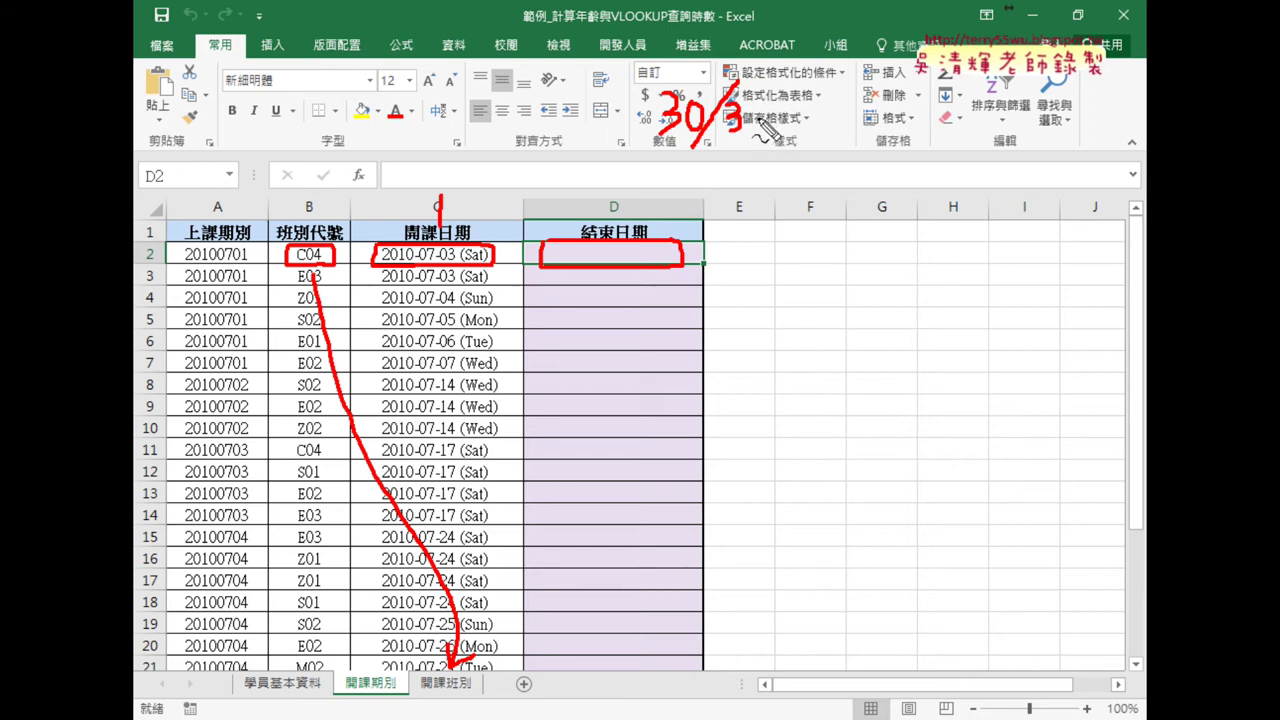
{"action": "mouse_move", "coordinate": [742, 120]}
{"action": "left_mouse_down"}
{"action": "mouse_move", "coordinate": [776, 117]}
{"action": "mouse_move", "coordinate": [788, 134]}
{"action": "left_mouse_up"}
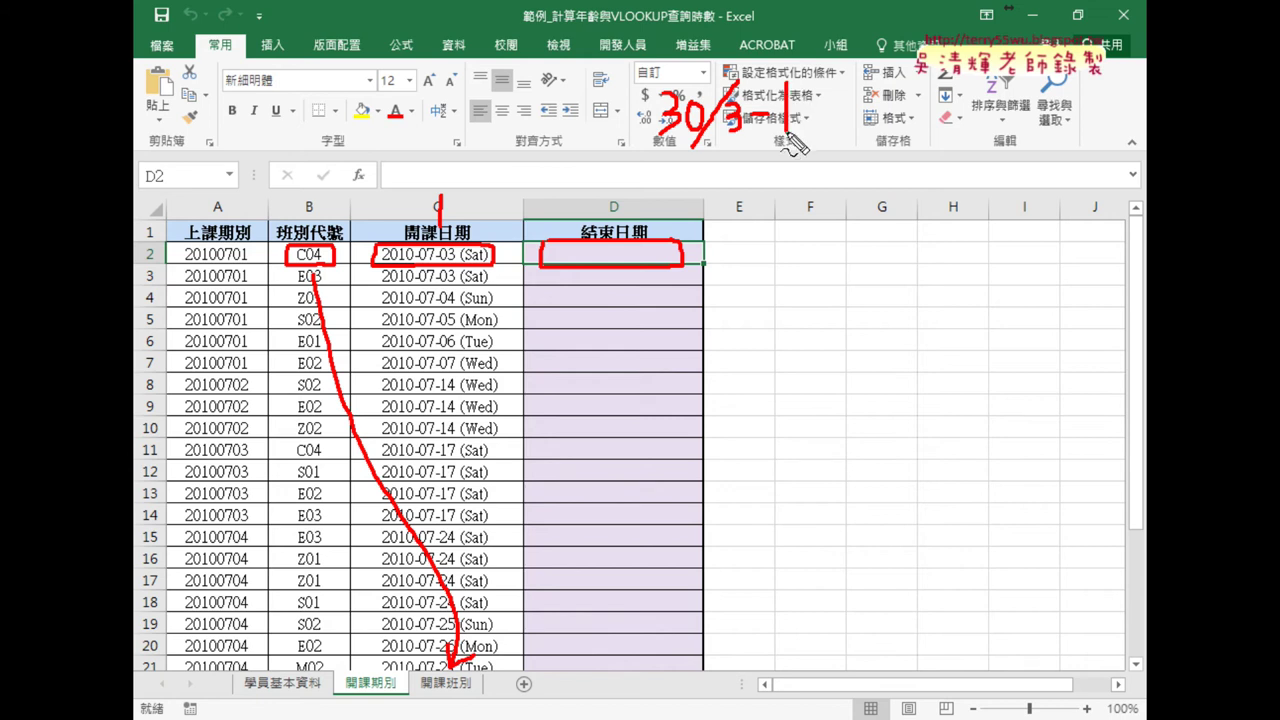
{"action": "left_click_drag", "start_coordinate": [816, 88], "coordinate": [820, 146]}
{"action": "left_click_drag", "start_coordinate": [668, 76], "coordinate": [645, 120]}
{"action": "mouse_move", "coordinate": [864, 96]}
{"action": "left_mouse_down"}
{"action": "mouse_move", "coordinate": [862, 158]}
{"action": "mouse_move", "coordinate": [888, 110]}
{"action": "mouse_move", "coordinate": [882, 145]}
{"action": "left_mouse_up"}
{"action": "mouse_move", "coordinate": [890, 92]}
{"action": "left_mouse_down"}
{"action": "mouse_move", "coordinate": [896, 150]}
{"action": "mouse_move", "coordinate": [910, 157]}
{"action": "left_mouse_up"}
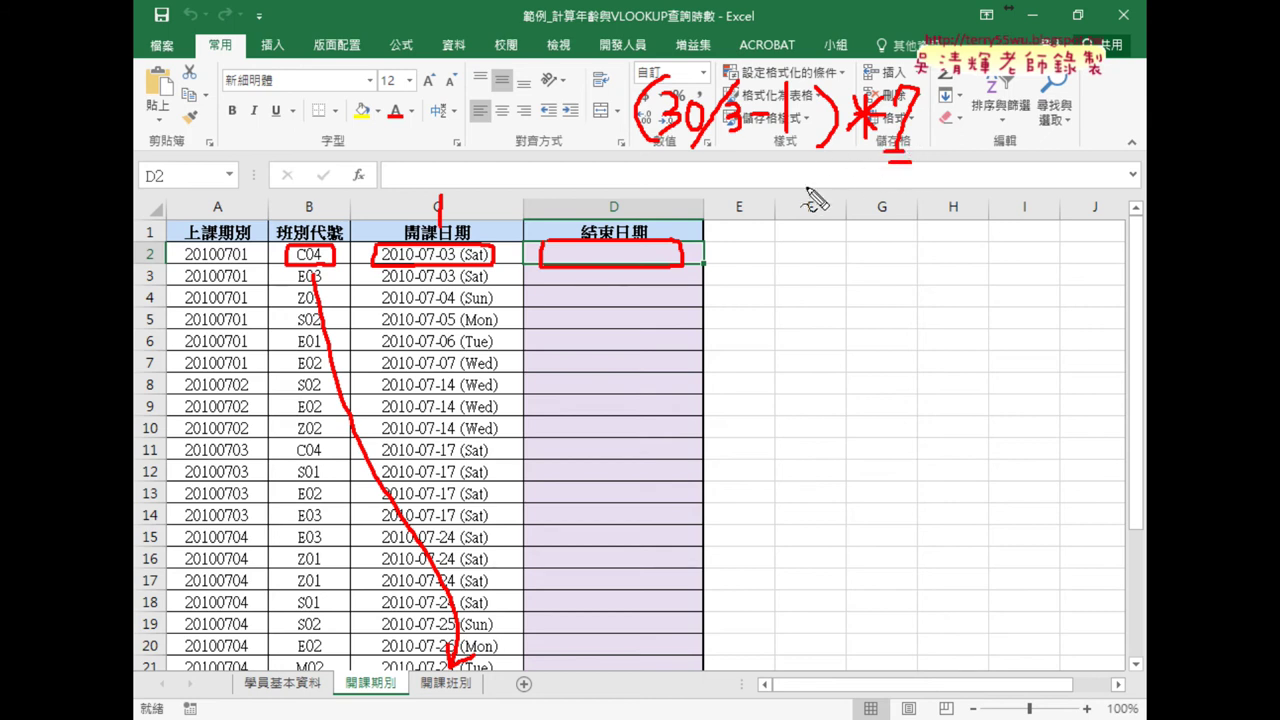
{"action": "left_click_drag", "start_coordinate": [640, 163], "coordinate": [948, 168]}
{"action": "mouse_move", "coordinate": [697, 170]}
{"action": "left_mouse_down"}
{"action": "mouse_move", "coordinate": [640, 232]}
{"action": "mouse_move", "coordinate": [685, 232]}
{"action": "left_mouse_up"}
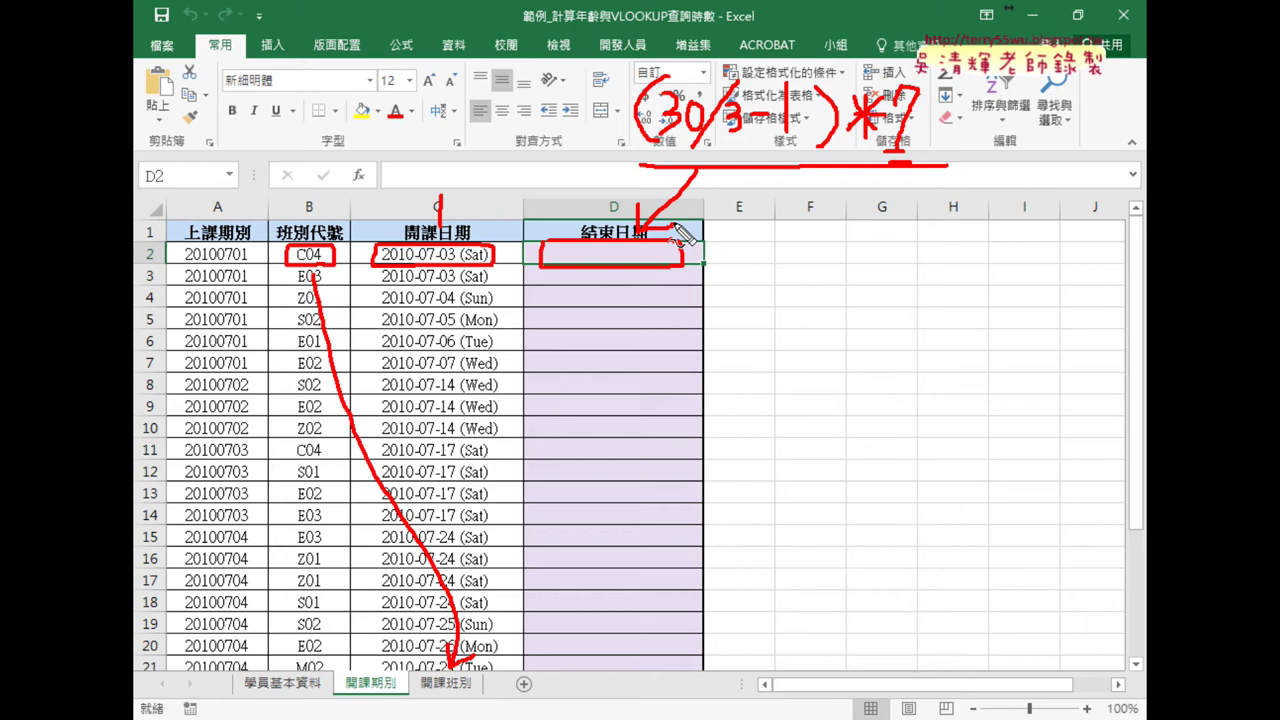
{"action": "key", "text": "Escape"}
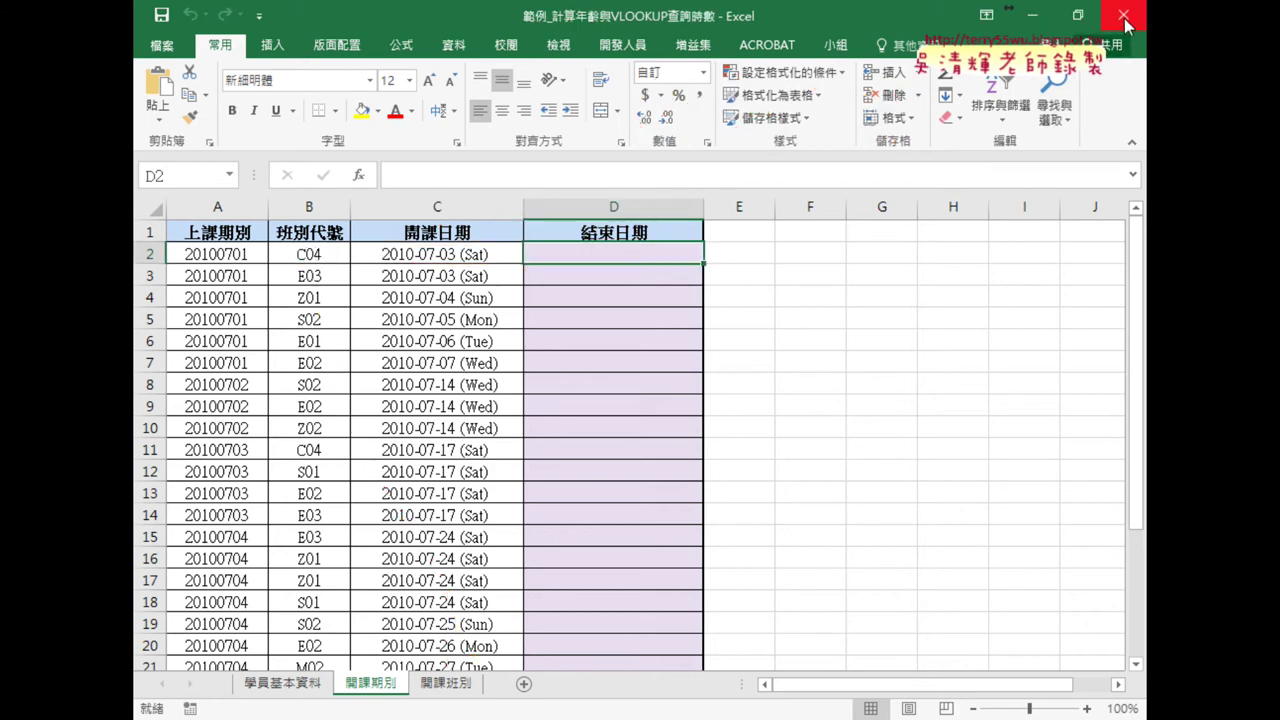
Step: Close the course-date workbook and open 範例_所屬單位查詢 from the example folder
{"action": "left_click", "coordinate": [1124, 18]}
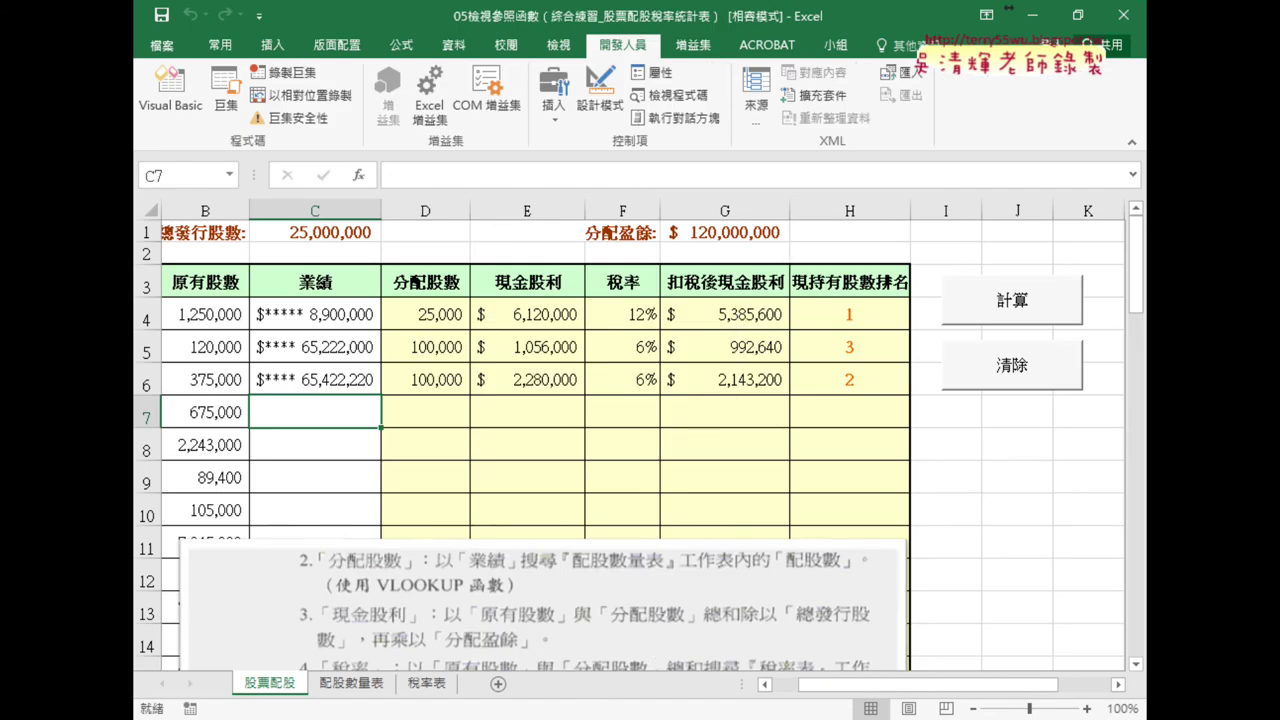
{"action": "left_click", "coordinate": [649, 650]}
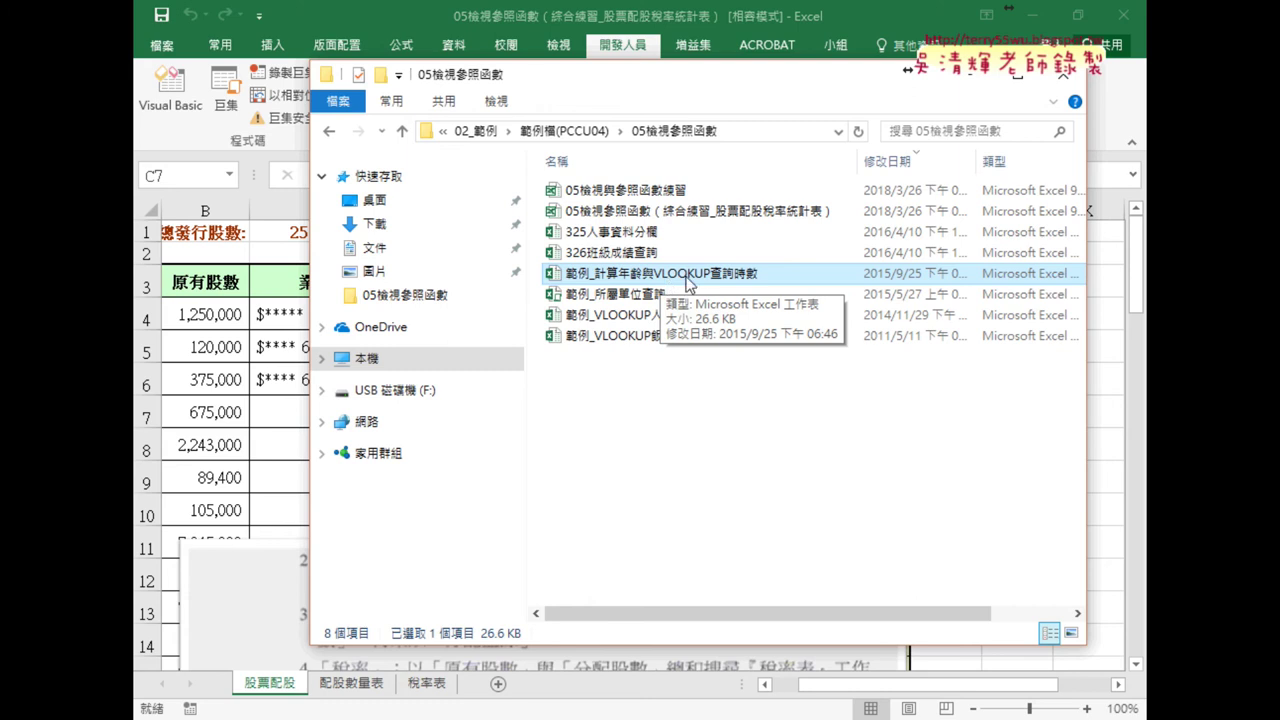
{"action": "left_click", "coordinate": [657, 297]}
{"action": "double_click", "coordinate": [657, 297]}
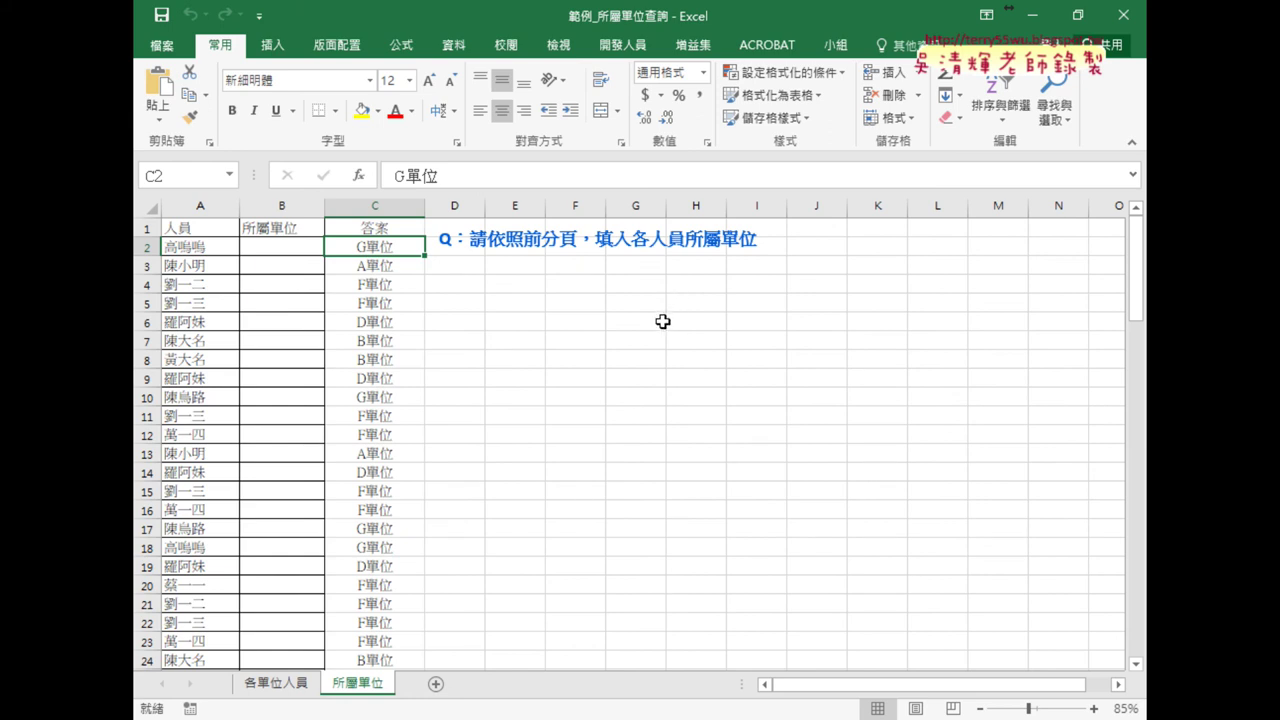
Step: Review the 所屬單位 sheet: staff names in A, blank unit column B, answers in C
{"action": "left_click", "coordinate": [186, 245]}
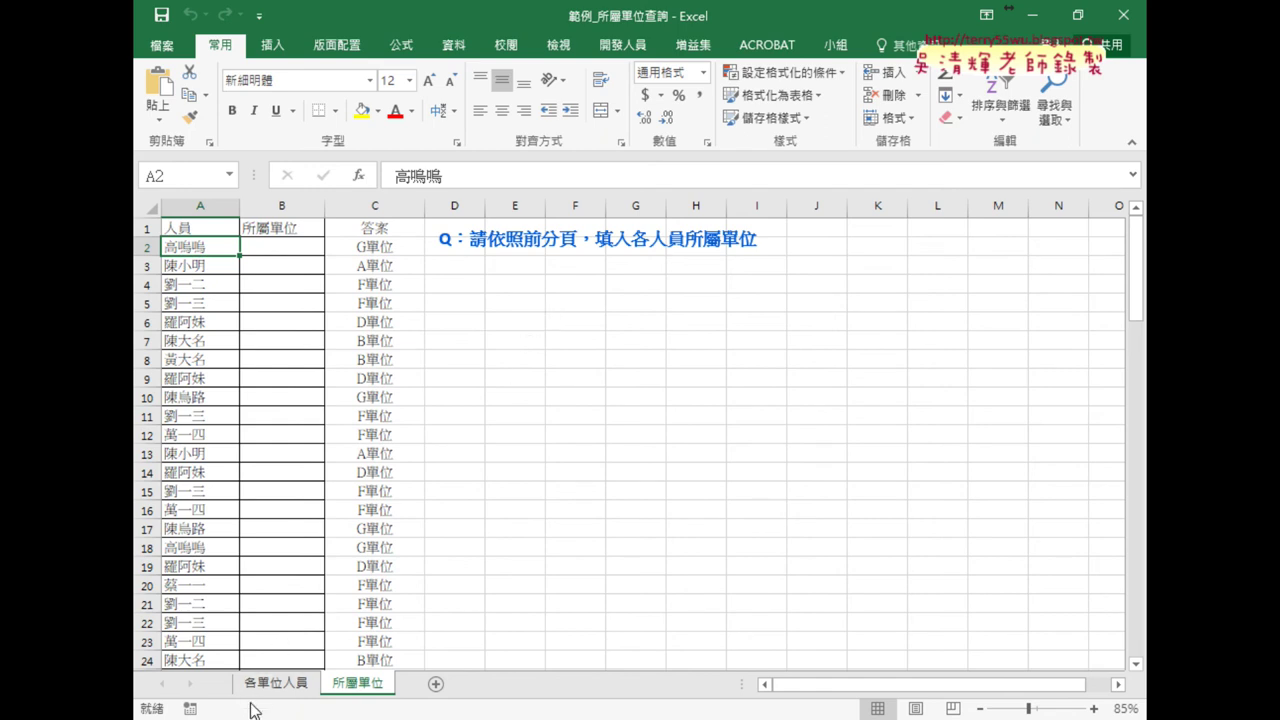
{"action": "left_click", "coordinate": [271, 251]}
{"action": "left_click", "coordinate": [366, 207]}
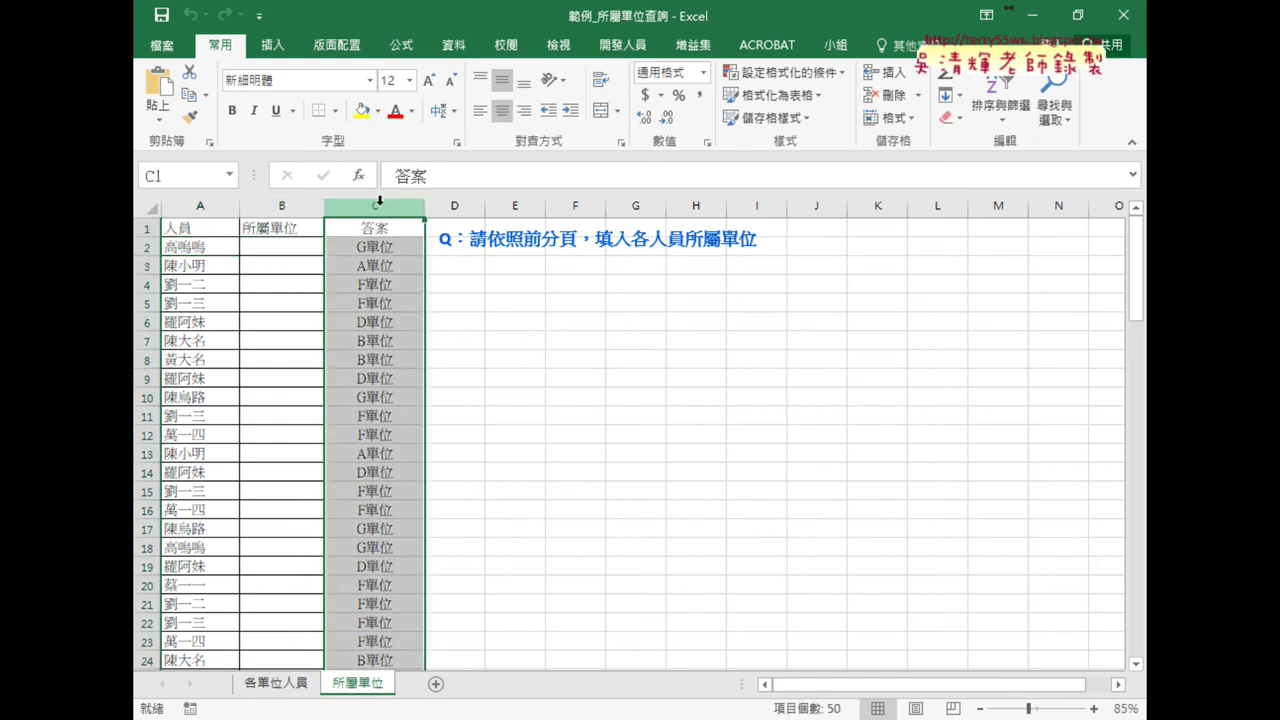
{"action": "left_click_drag", "start_coordinate": [392, 250], "coordinate": [392, 284]}
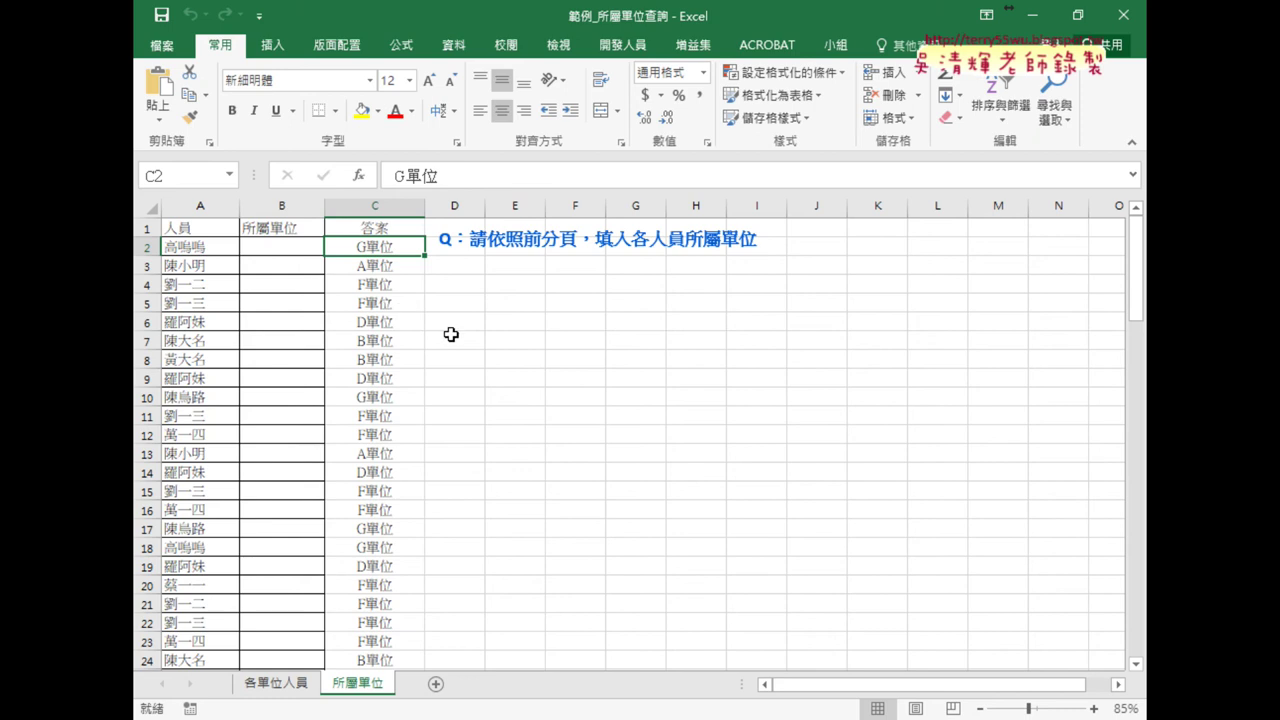
{"action": "left_click", "coordinate": [394, 205]}
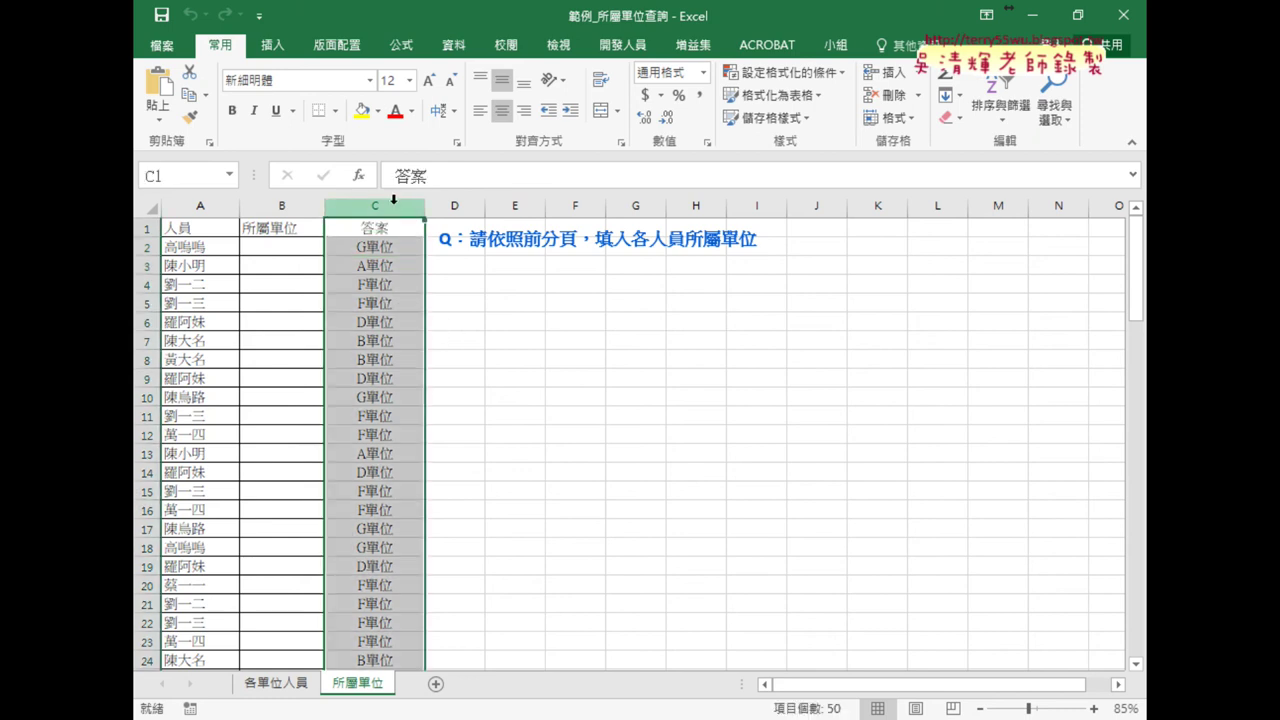
{"action": "left_click", "coordinate": [390, 246]}
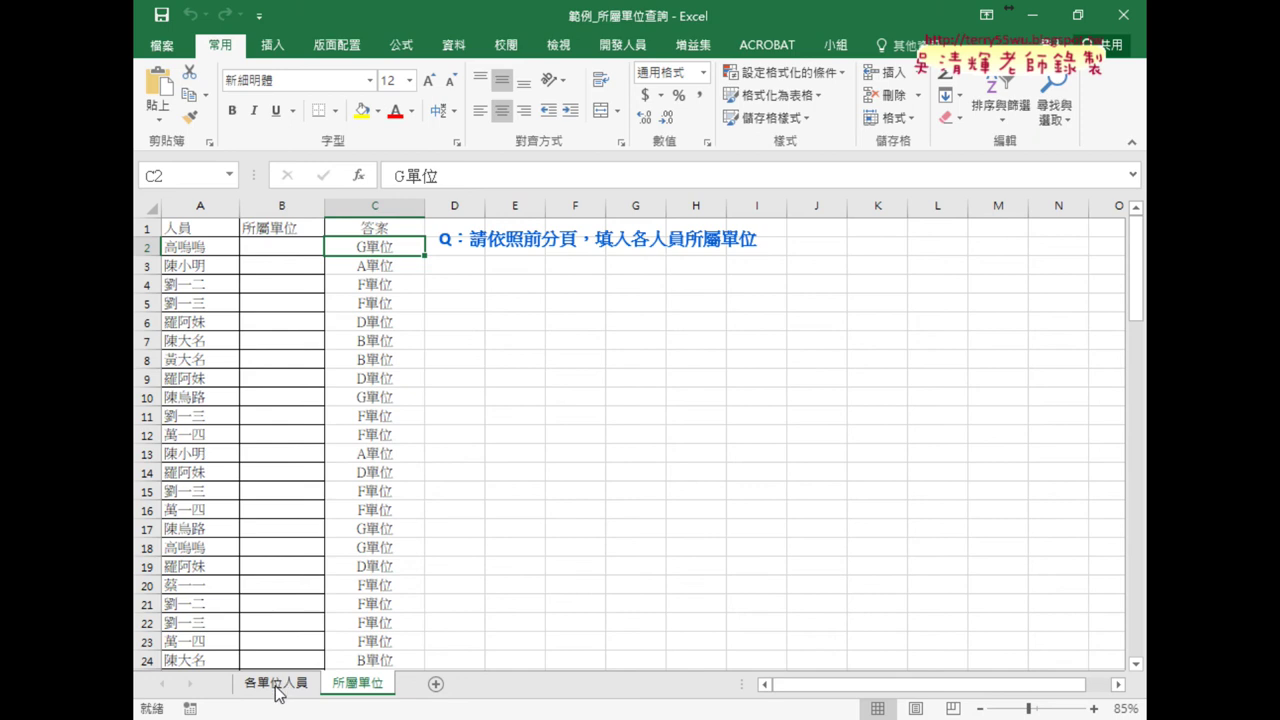
Step: Walk through the 各單位人員 unit headers A單位 to G單位 and G2's member, then return
{"action": "left_click", "coordinate": [278, 688]}
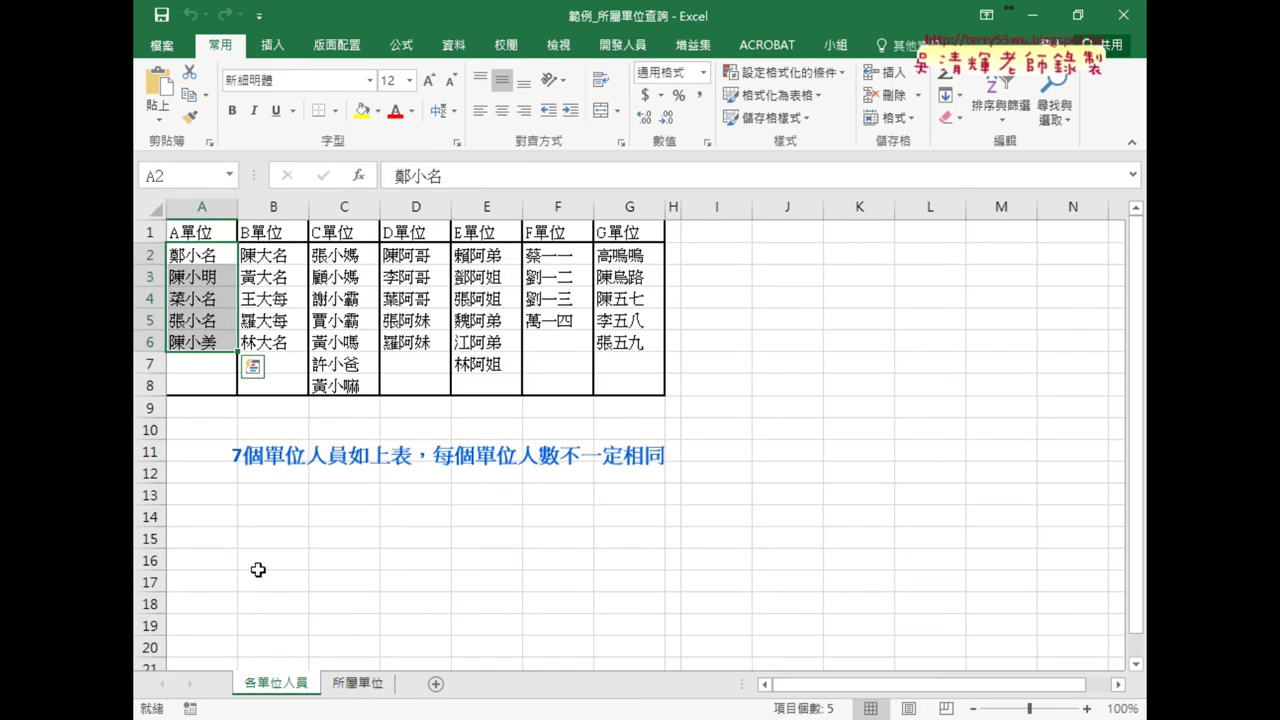
{"action": "left_click", "coordinate": [206, 229]}
{"action": "left_click", "coordinate": [272, 232]}
{"action": "left_click", "coordinate": [344, 232]}
{"action": "left_click", "coordinate": [403, 232]}
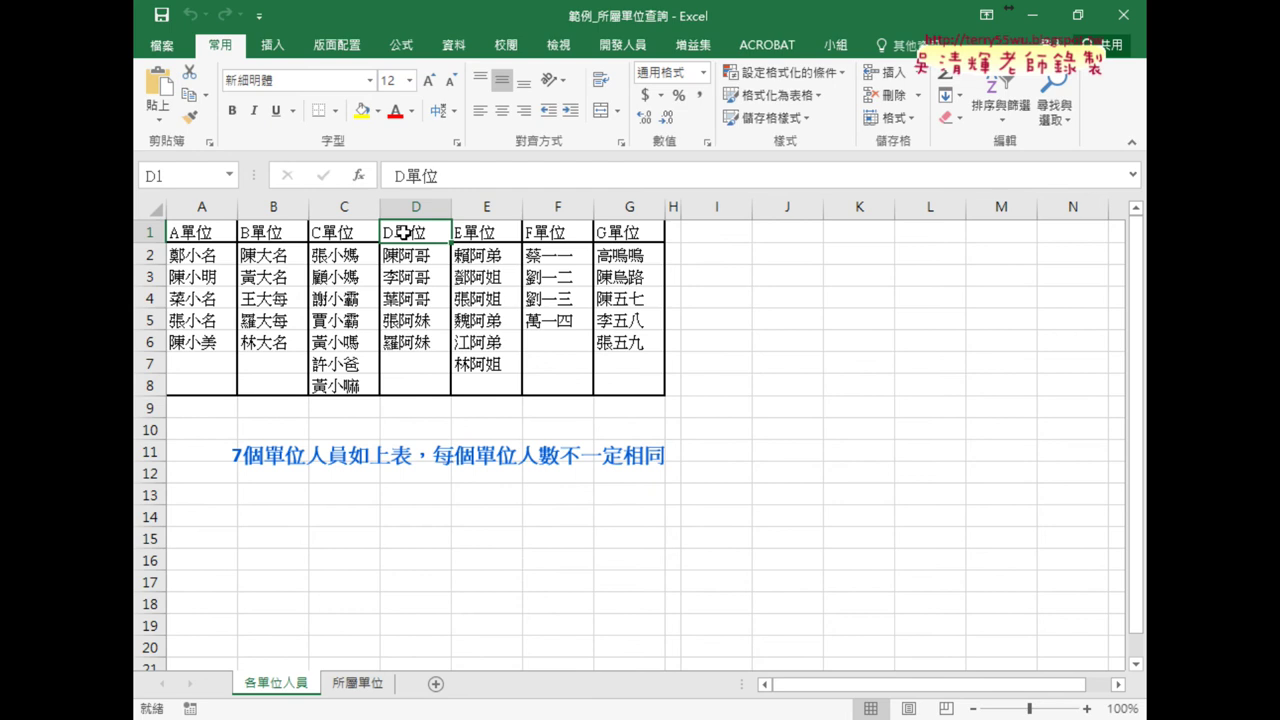
{"action": "left_click", "coordinate": [472, 236]}
{"action": "left_click", "coordinate": [634, 256]}
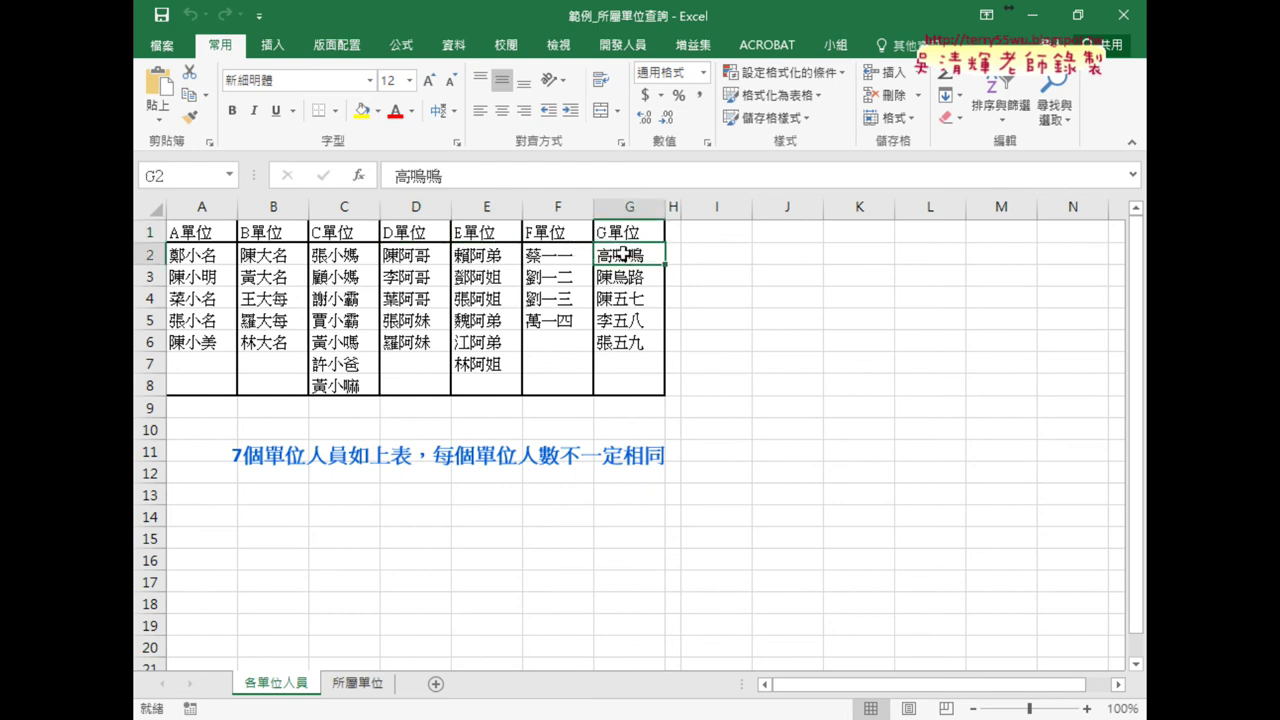
{"action": "left_click", "coordinate": [632, 229]}
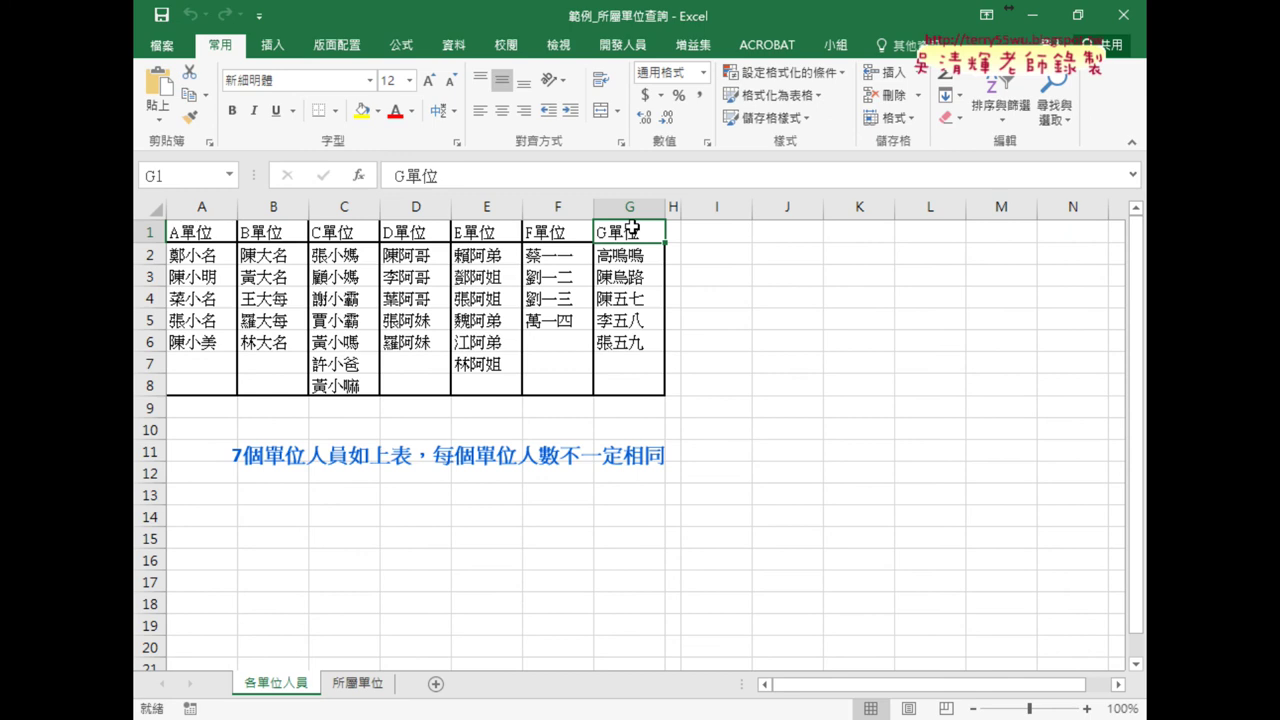
{"action": "left_click", "coordinate": [631, 255]}
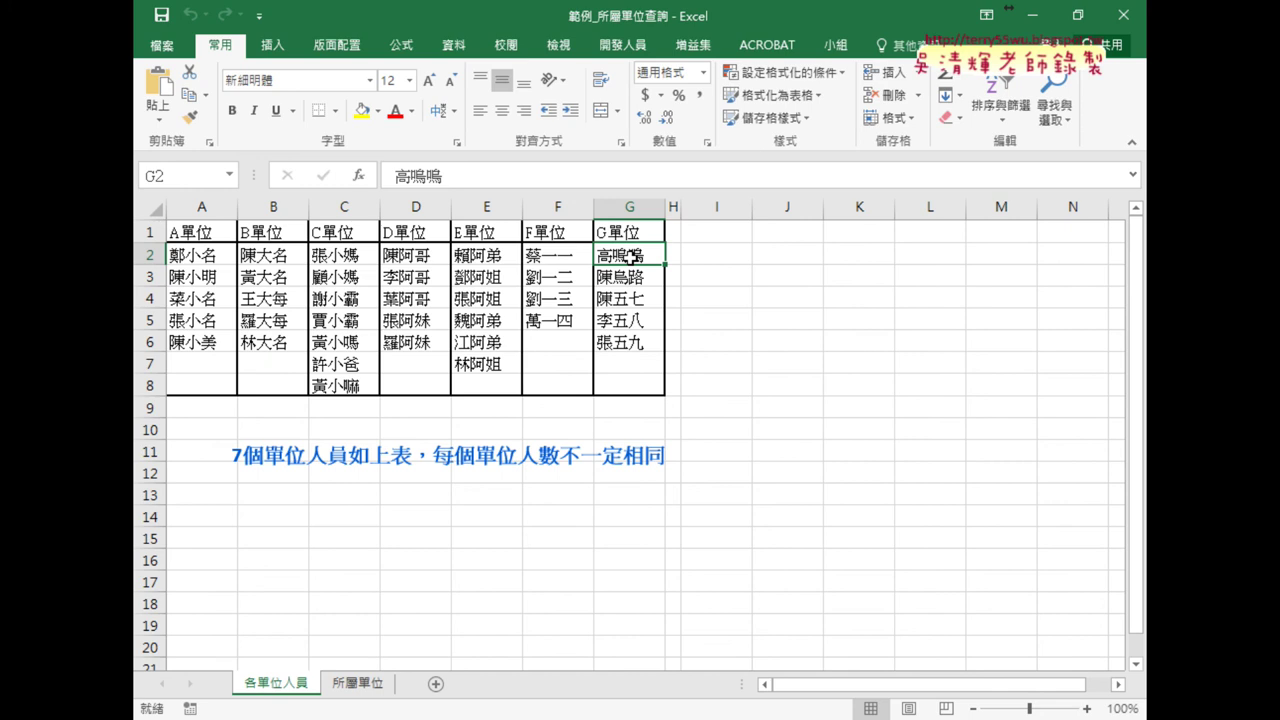
{"action": "left_click", "coordinate": [358, 687]}
Step: Point out the first staff name, then select the 各單位人員 member table A2:G8
{"action": "left_click", "coordinate": [193, 247]}
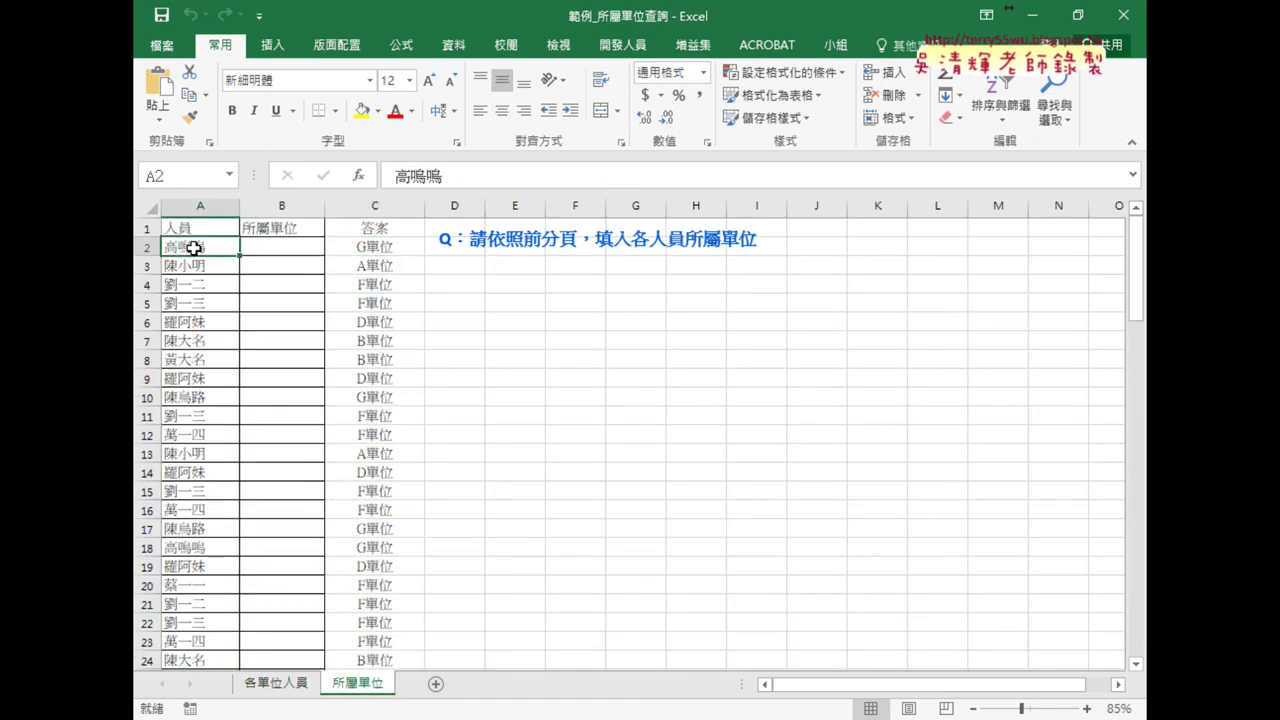
{"action": "left_click", "coordinate": [283, 684]}
{"action": "left_click", "coordinate": [197, 255]}
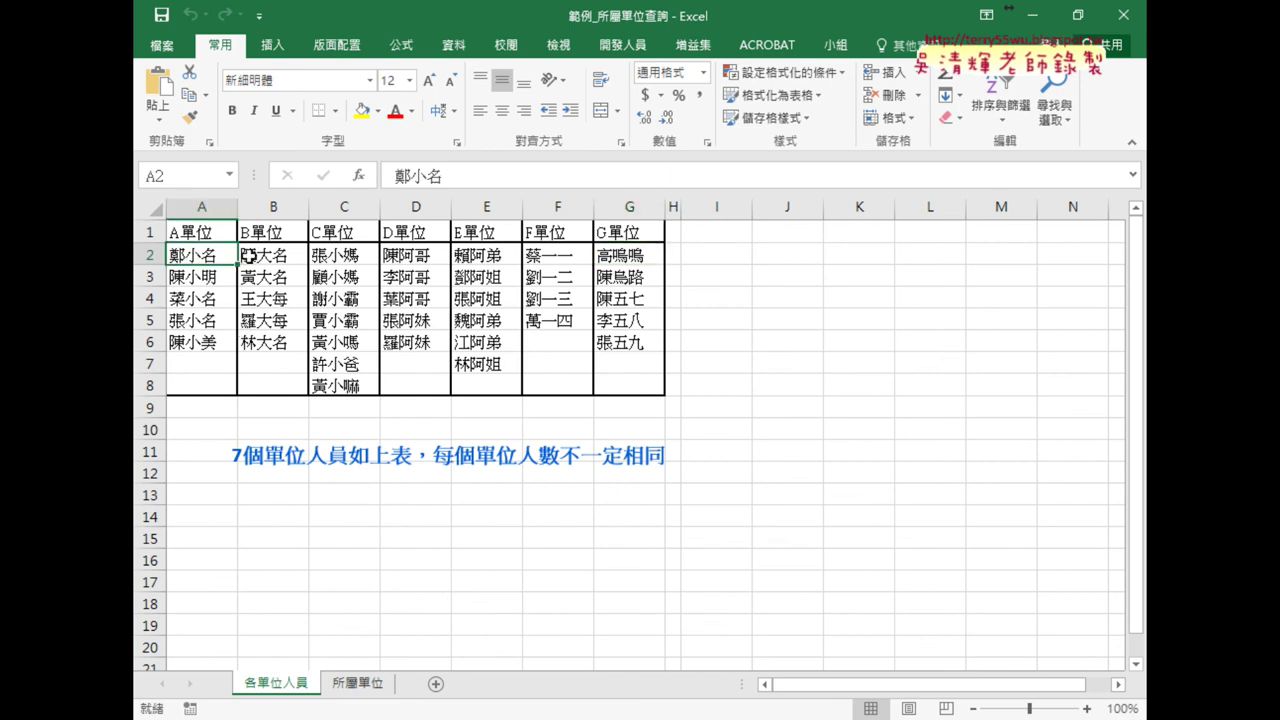
{"action": "left_click_drag", "start_coordinate": [197, 255], "coordinate": [634, 389]}
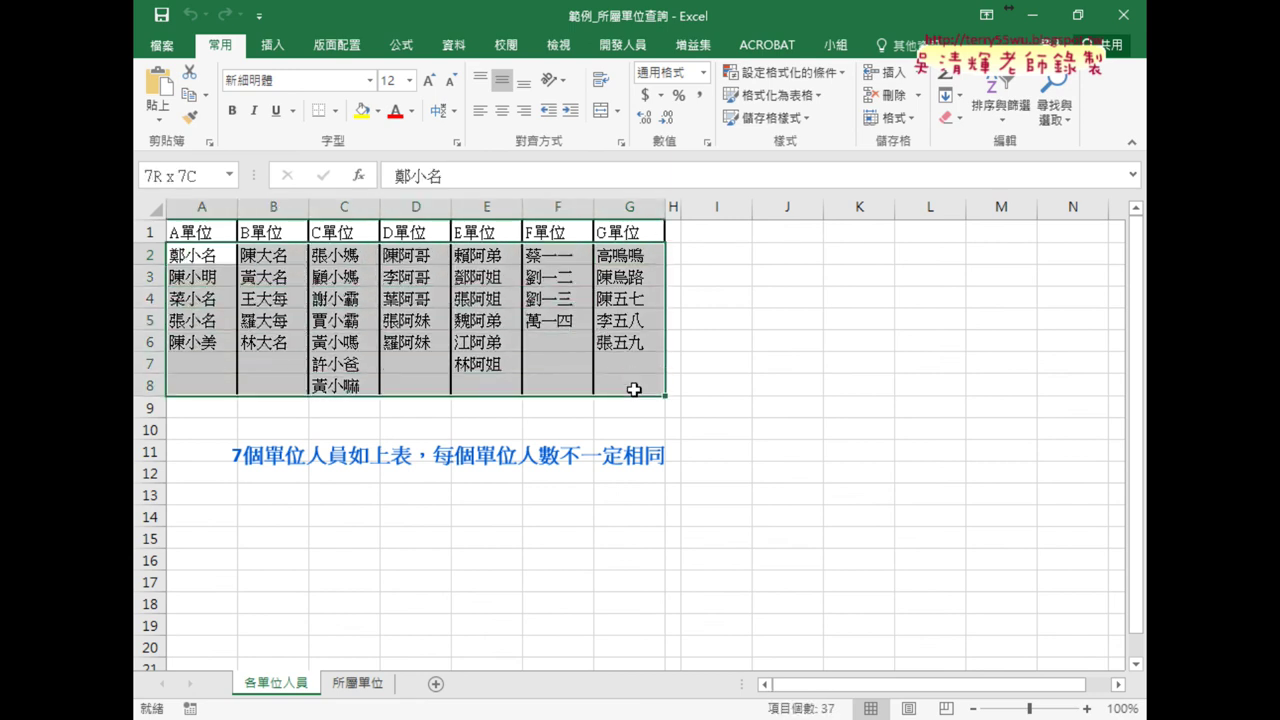
{"action": "left_click", "coordinate": [624, 256]}
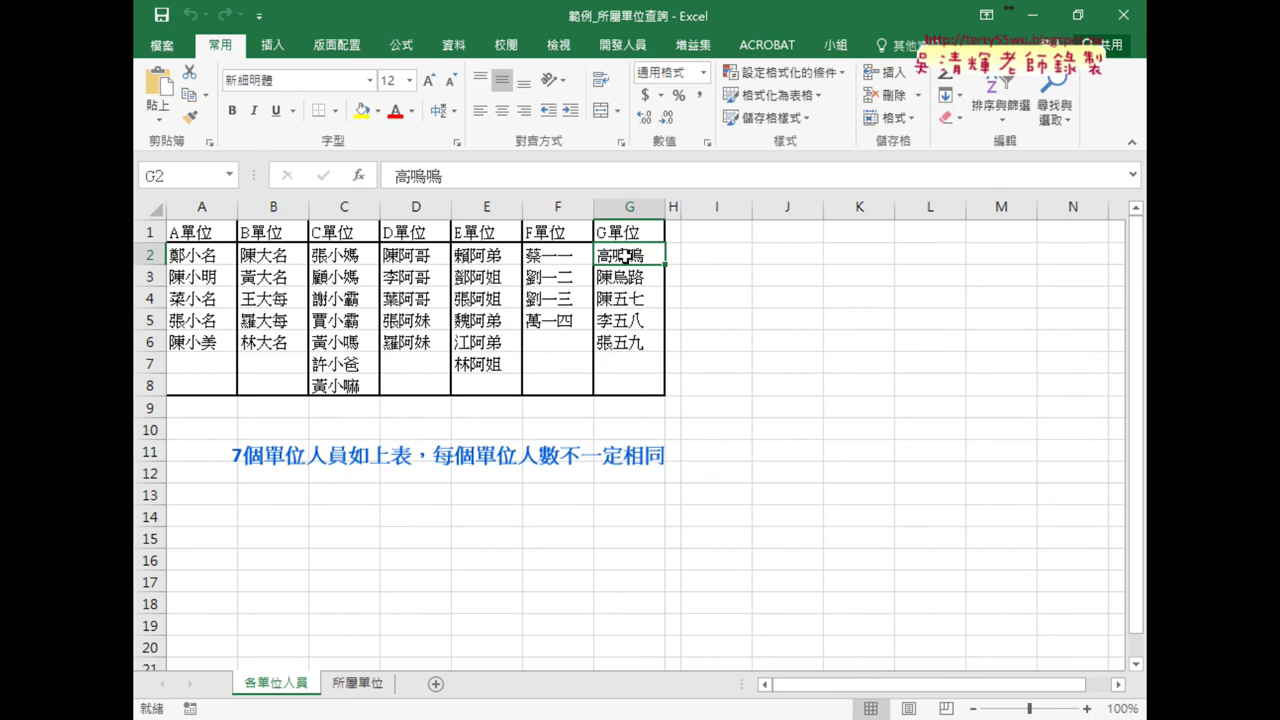
Step: Compare the G單位 header with its member, then select B2 on 所屬單位 for the lookup
{"action": "left_click", "coordinate": [626, 229]}
{"action": "left_click", "coordinate": [628, 256]}
{"action": "left_click", "coordinate": [629, 230]}
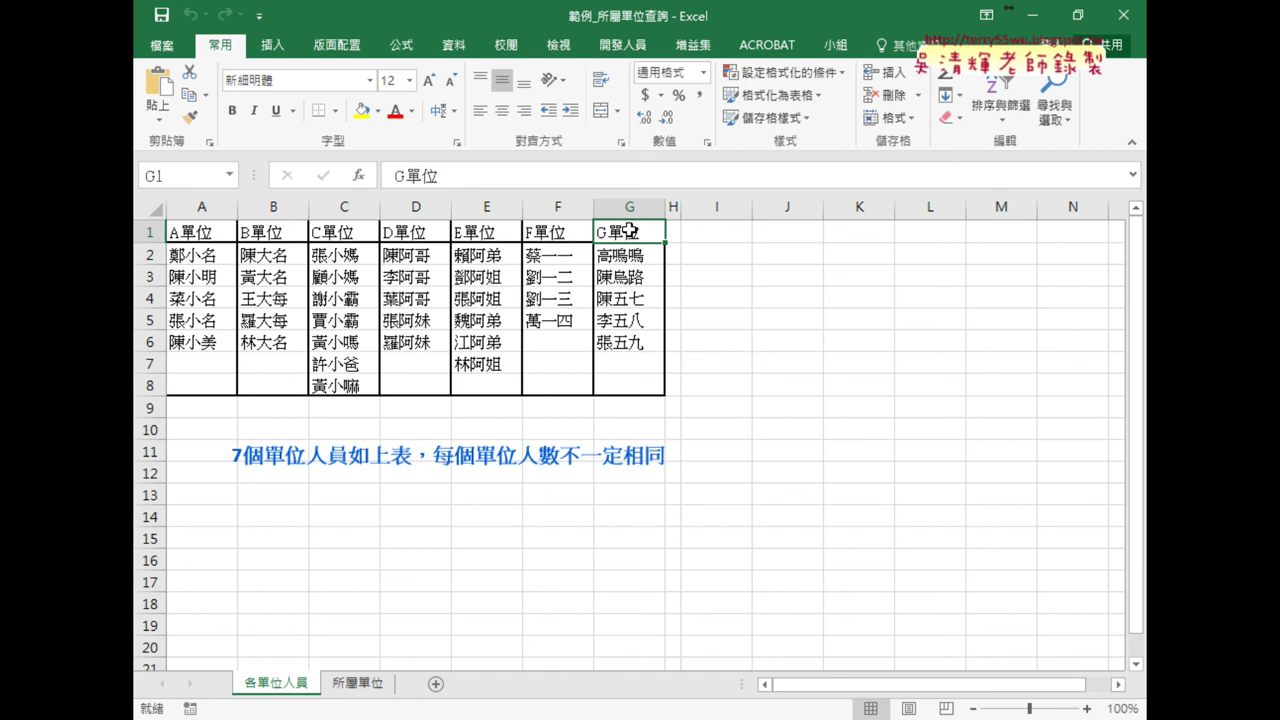
{"action": "left_click", "coordinate": [358, 683]}
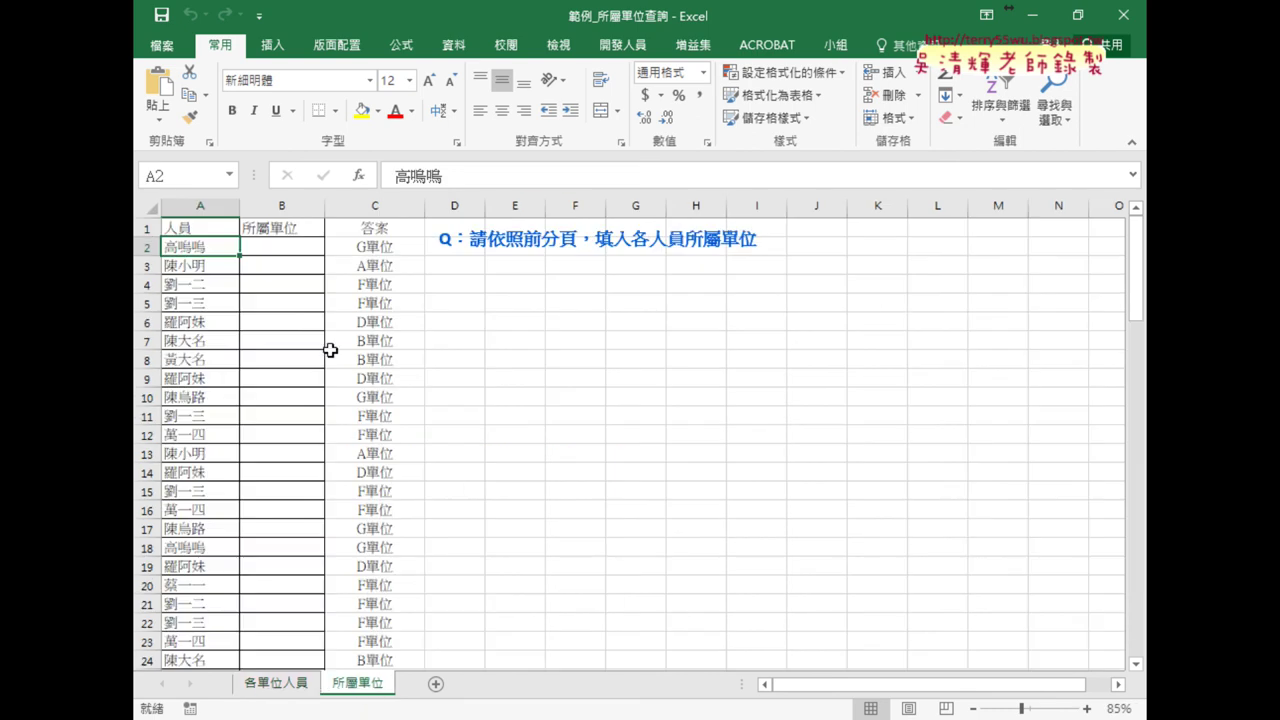
{"action": "left_click", "coordinate": [272, 250]}
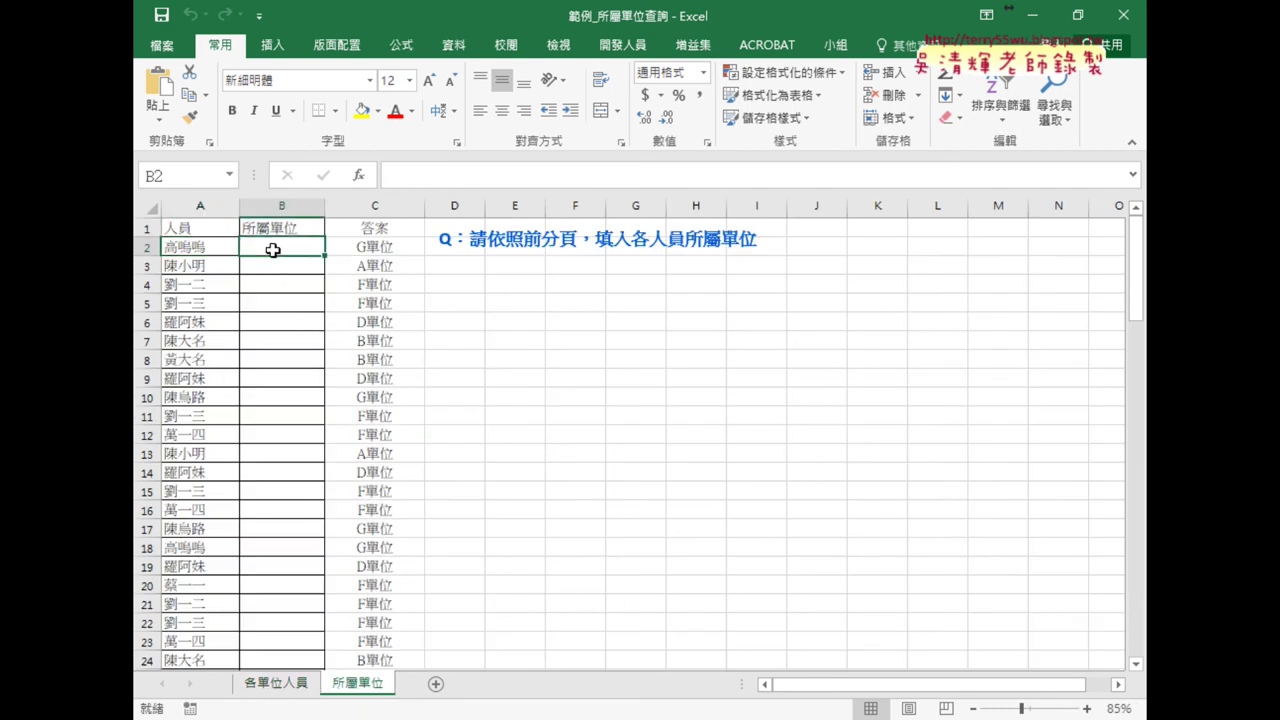